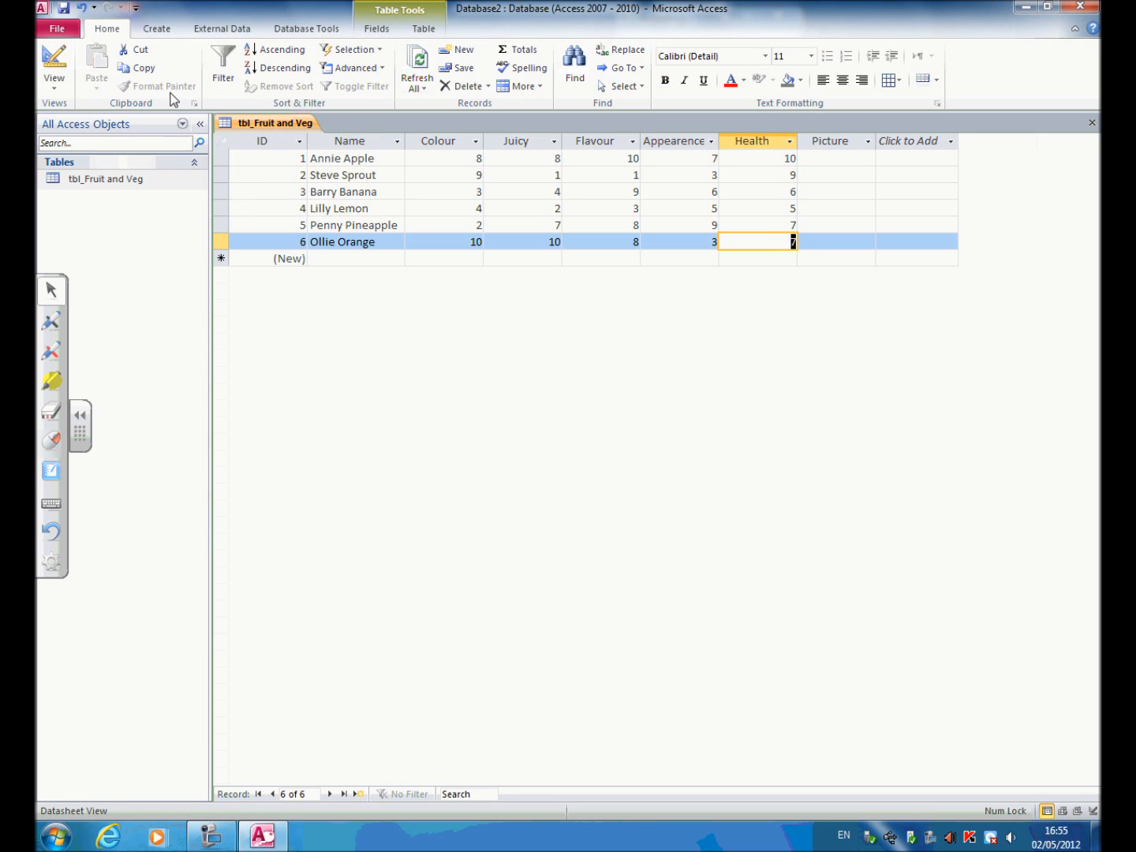
# Start a form with the Form Wizard using all fields of tbl_Fruit and Veg in a columnar layout.
pyautogui.click(163, 30)
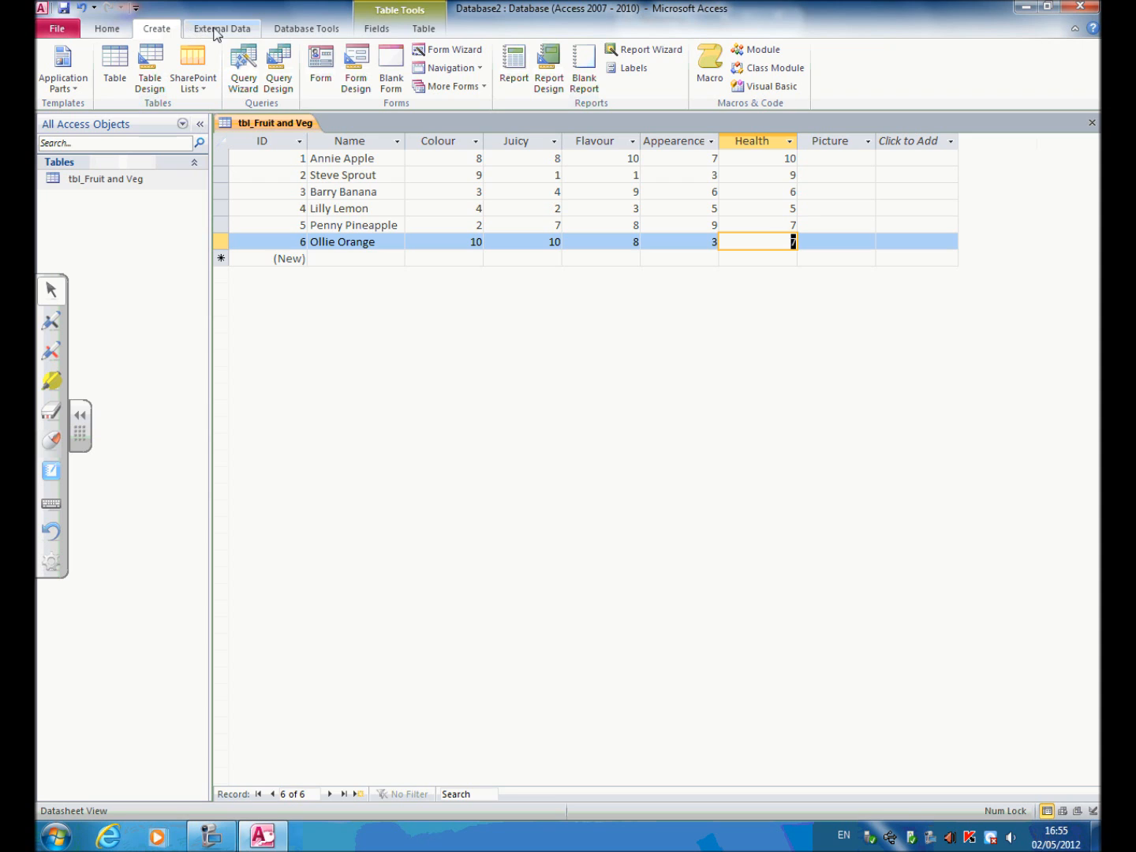
pyautogui.click(437, 52)
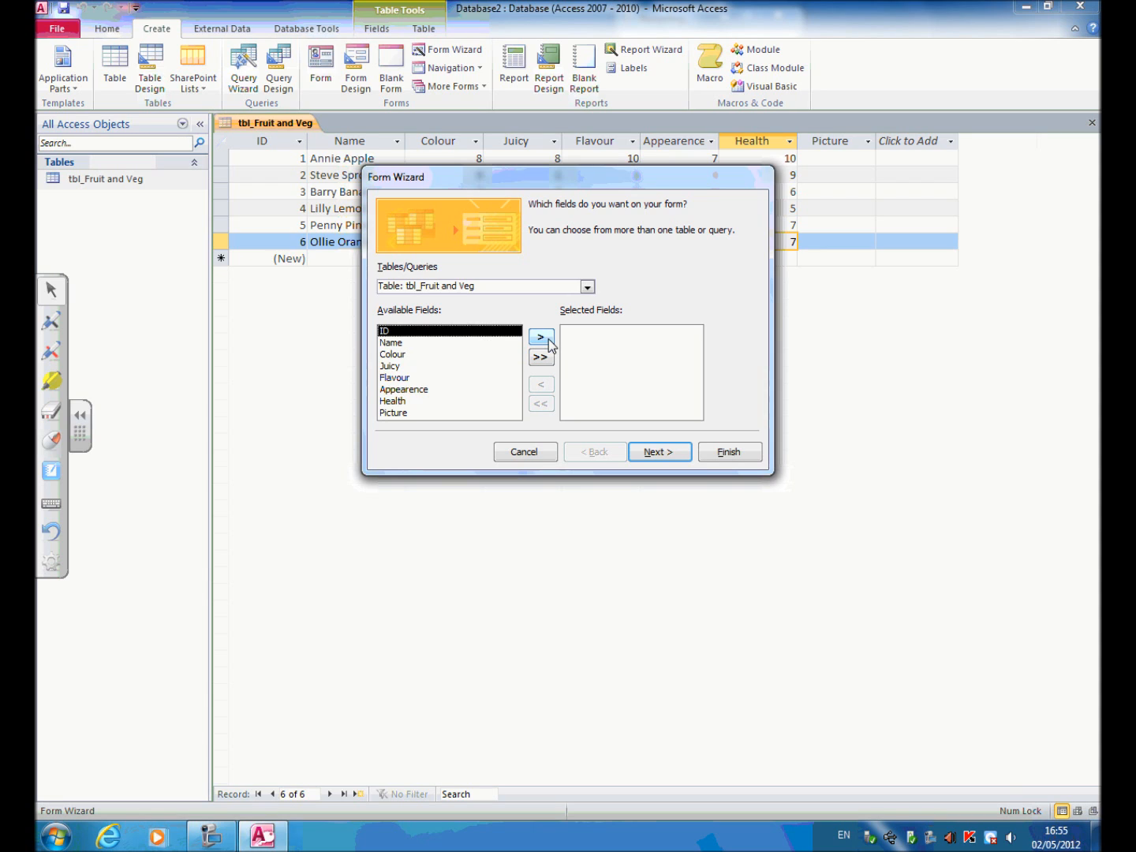
pyautogui.click(546, 358)
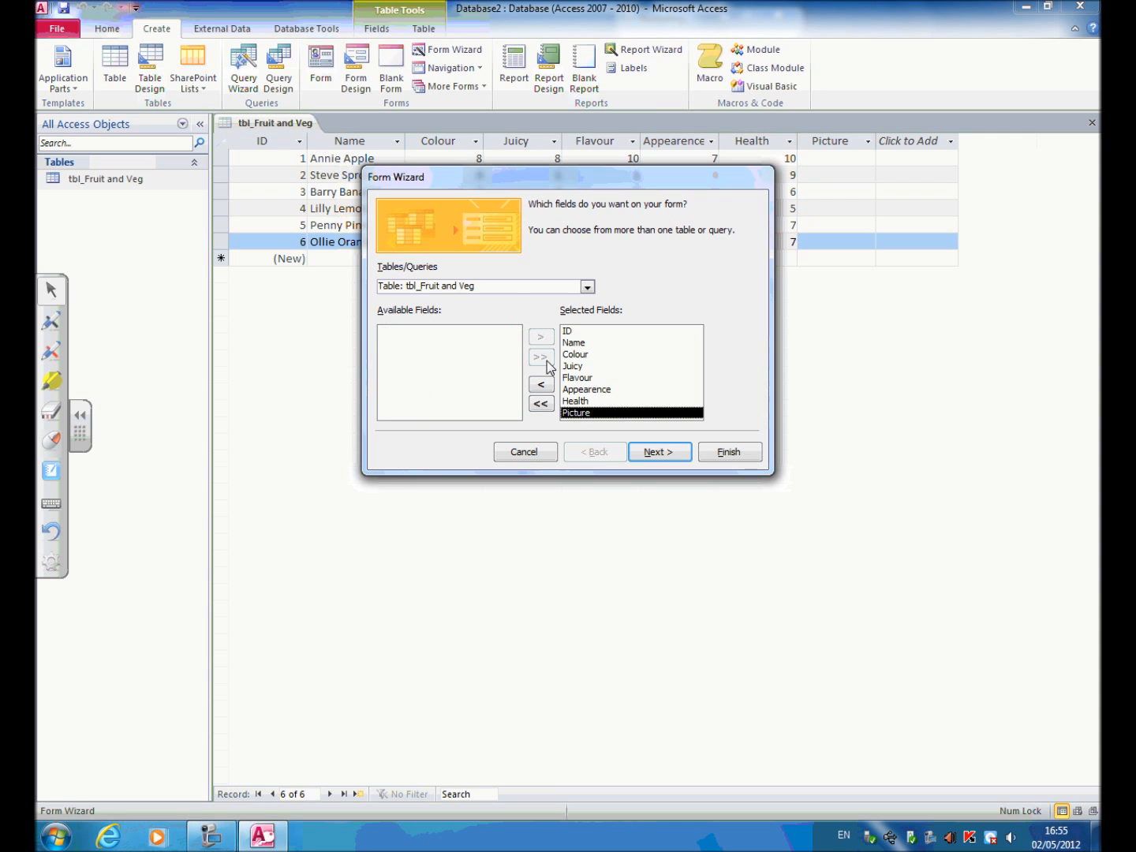
pyautogui.click(674, 455)
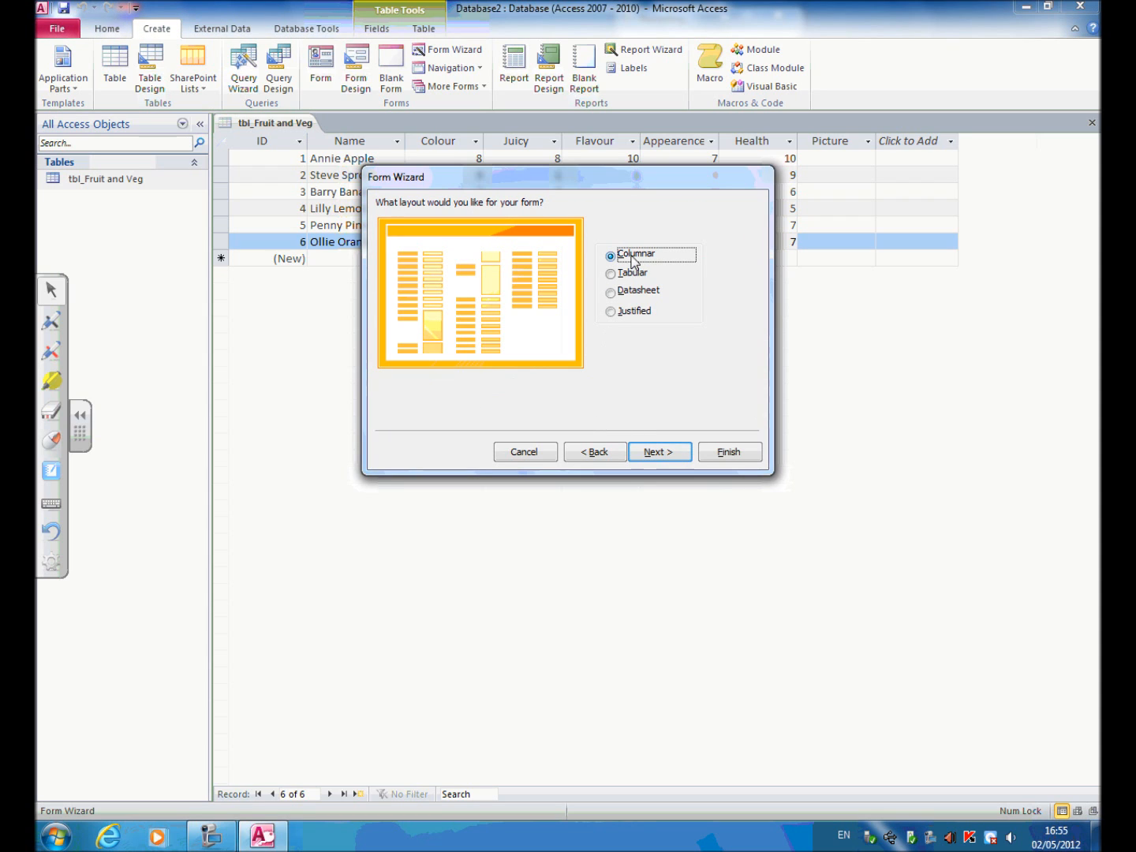
pyautogui.click(671, 451)
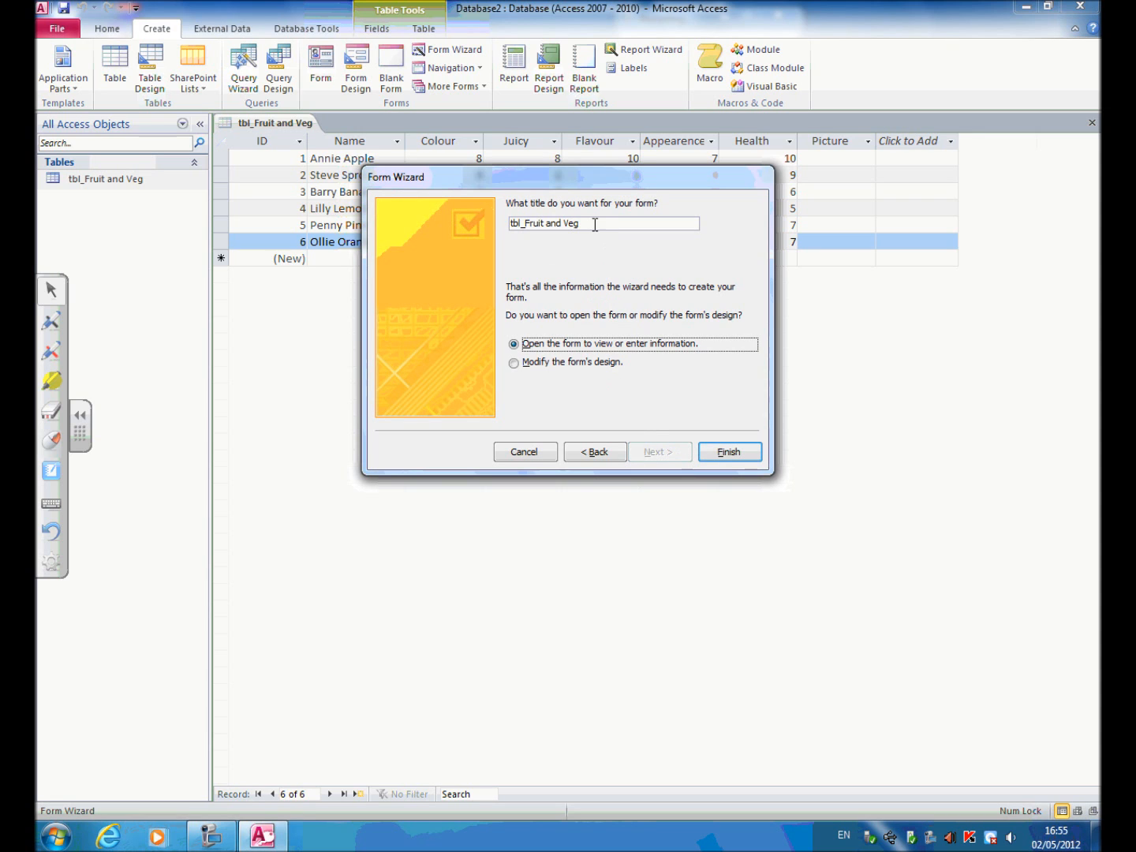
# Title the form "Frm_Fruit and Veg" and finish the wizard, opening the form to view information.
pyautogui.moveTo(595, 225); pyautogui.dragTo(508, 225)
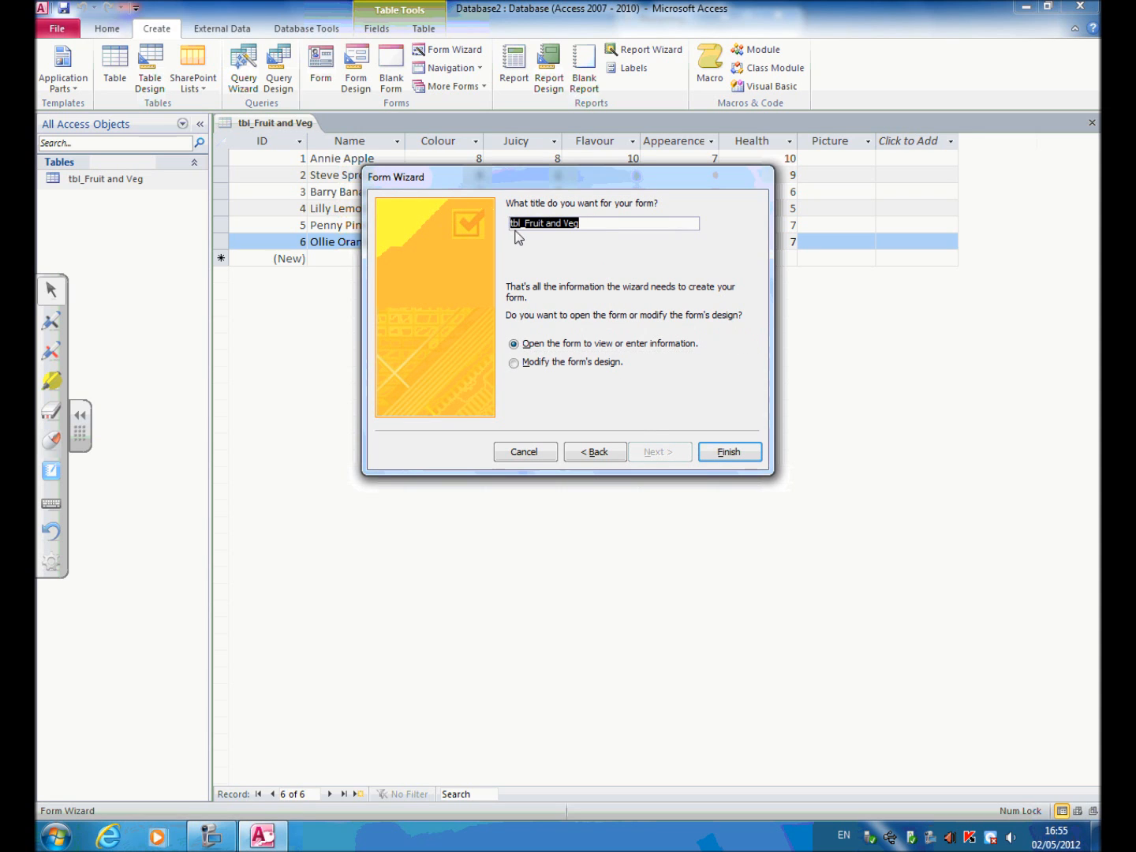
pyautogui.write('Frm_Fruit and Veg')
pyautogui.click(728, 452)
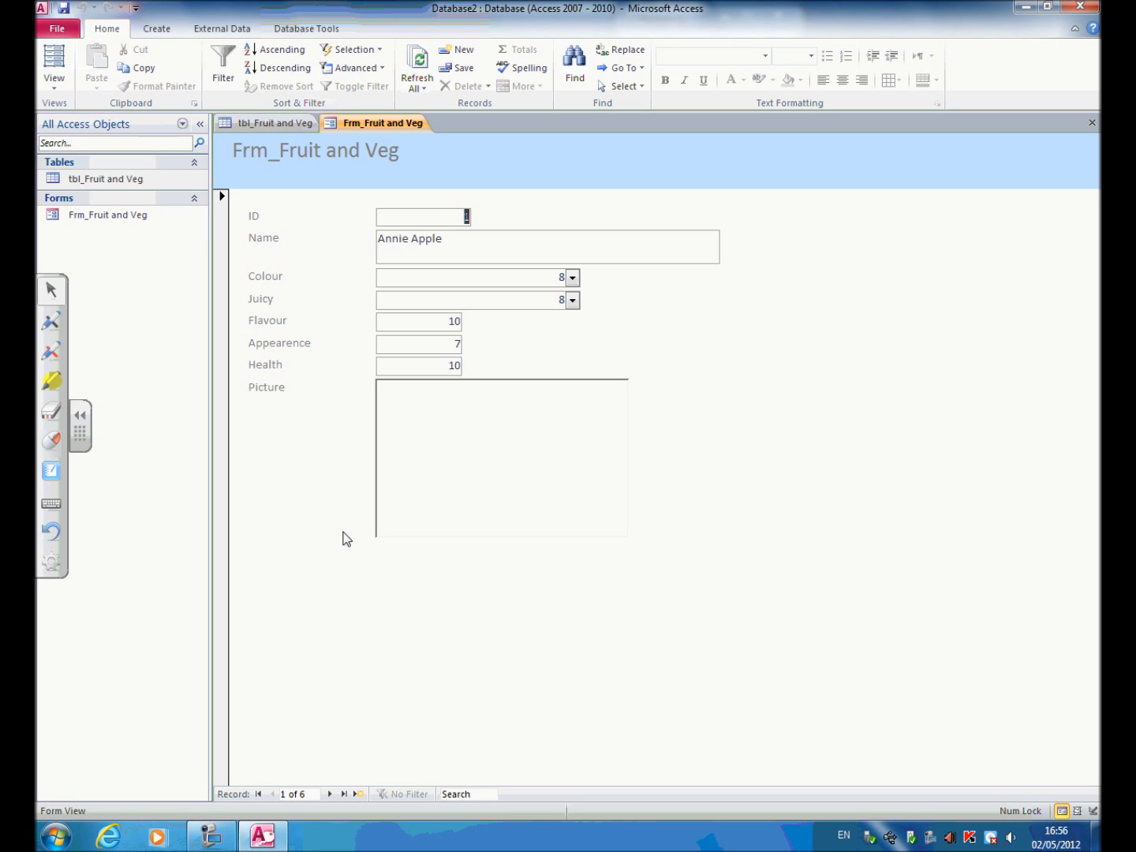
# Switch the form to Layout View and narrow the Name box to the width of the ID box.
pyautogui.click(55, 82)
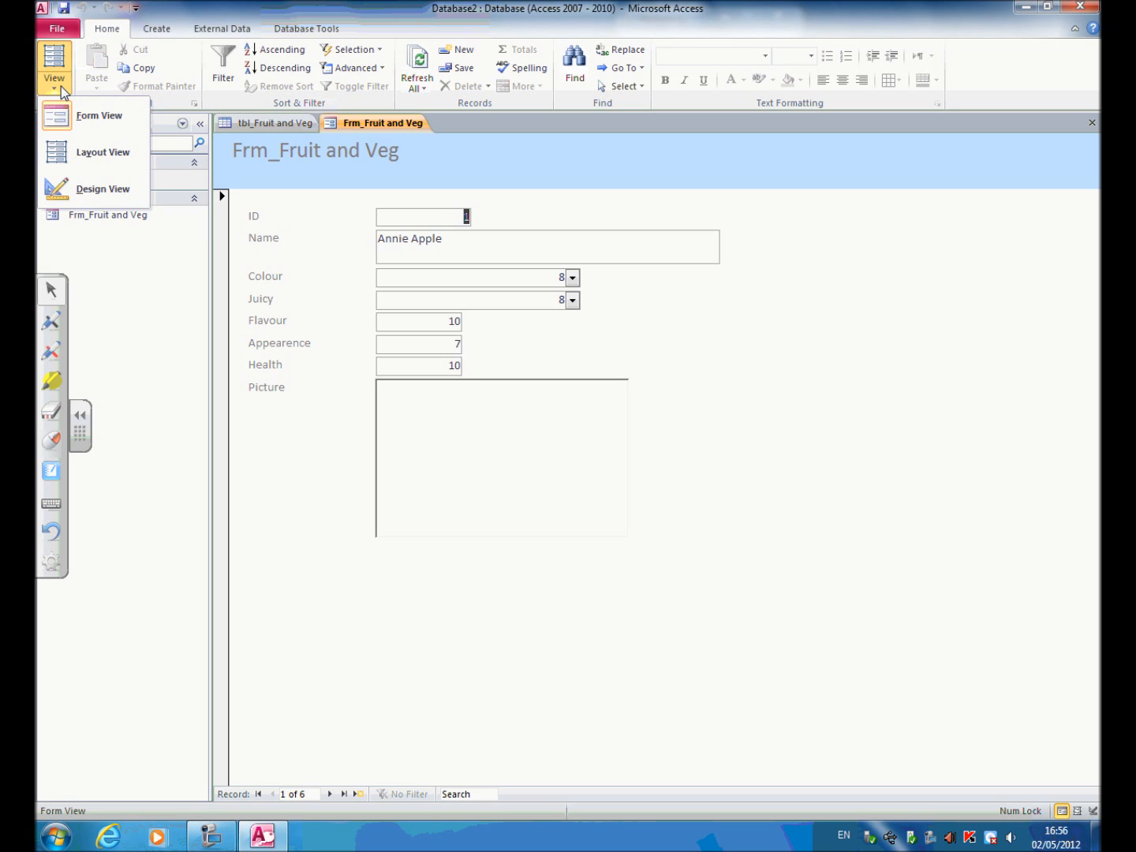
pyautogui.click(76, 159)
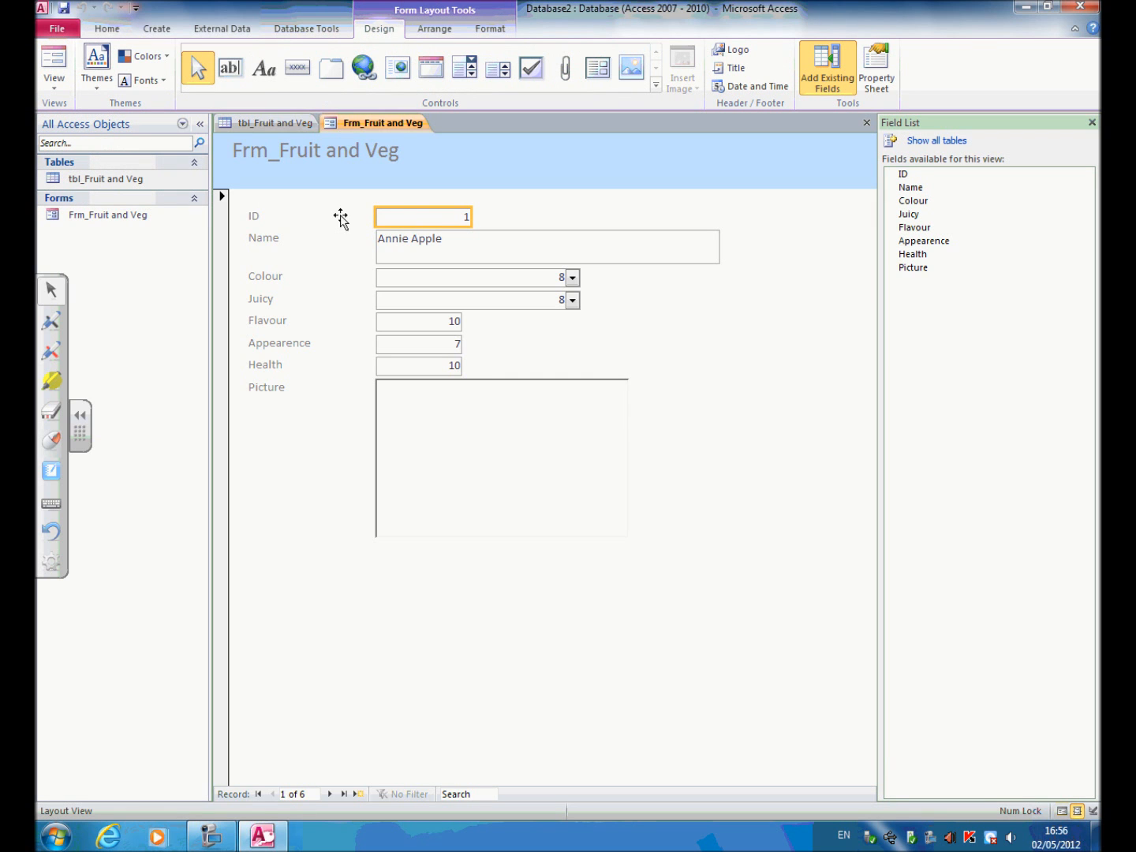
pyautogui.click(265, 216)
pyautogui.click(273, 245)
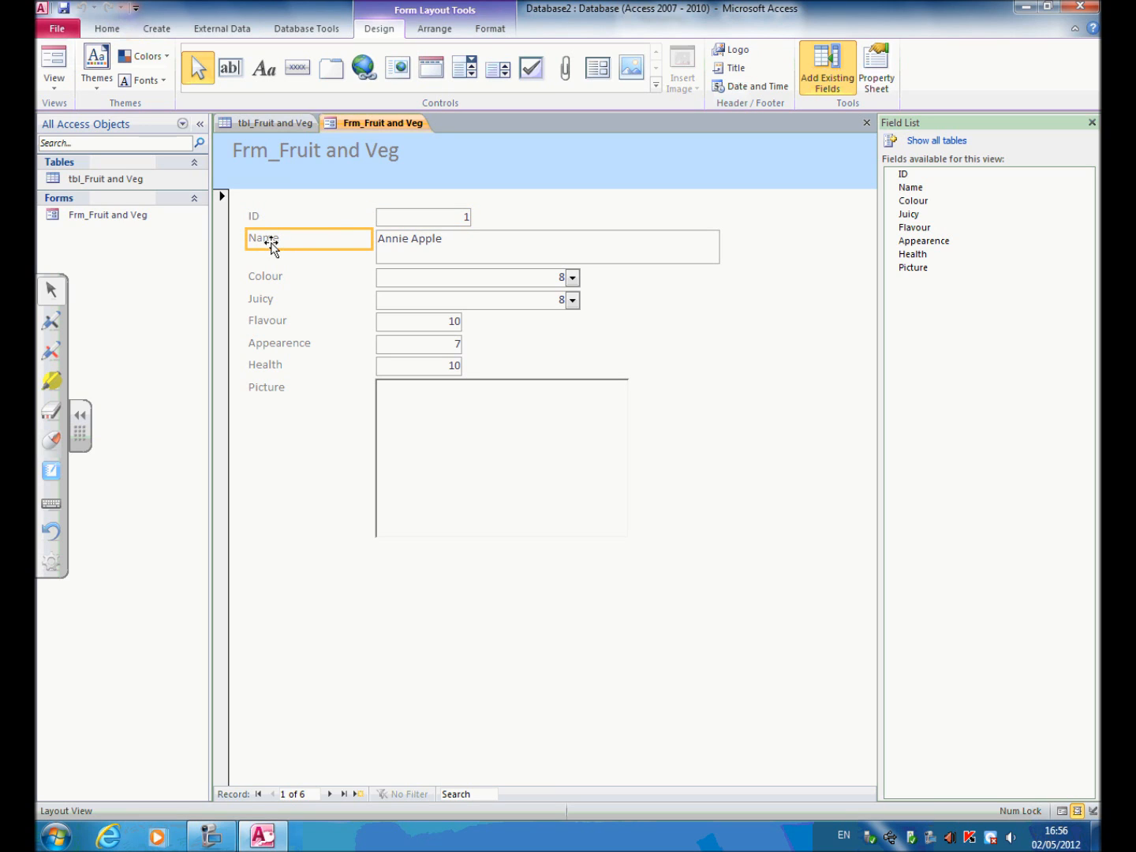
pyautogui.click(429, 260)
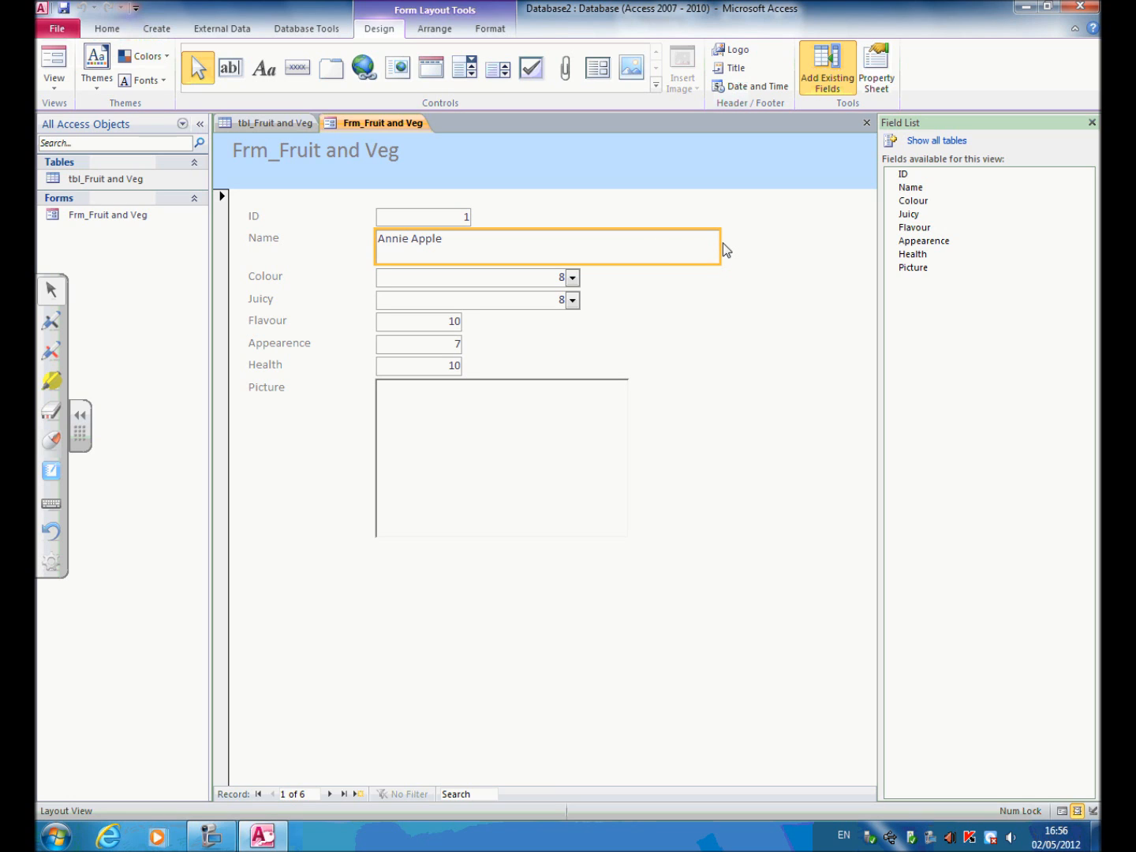
pyautogui.moveTo(721, 244); pyautogui.dragTo(474, 238)
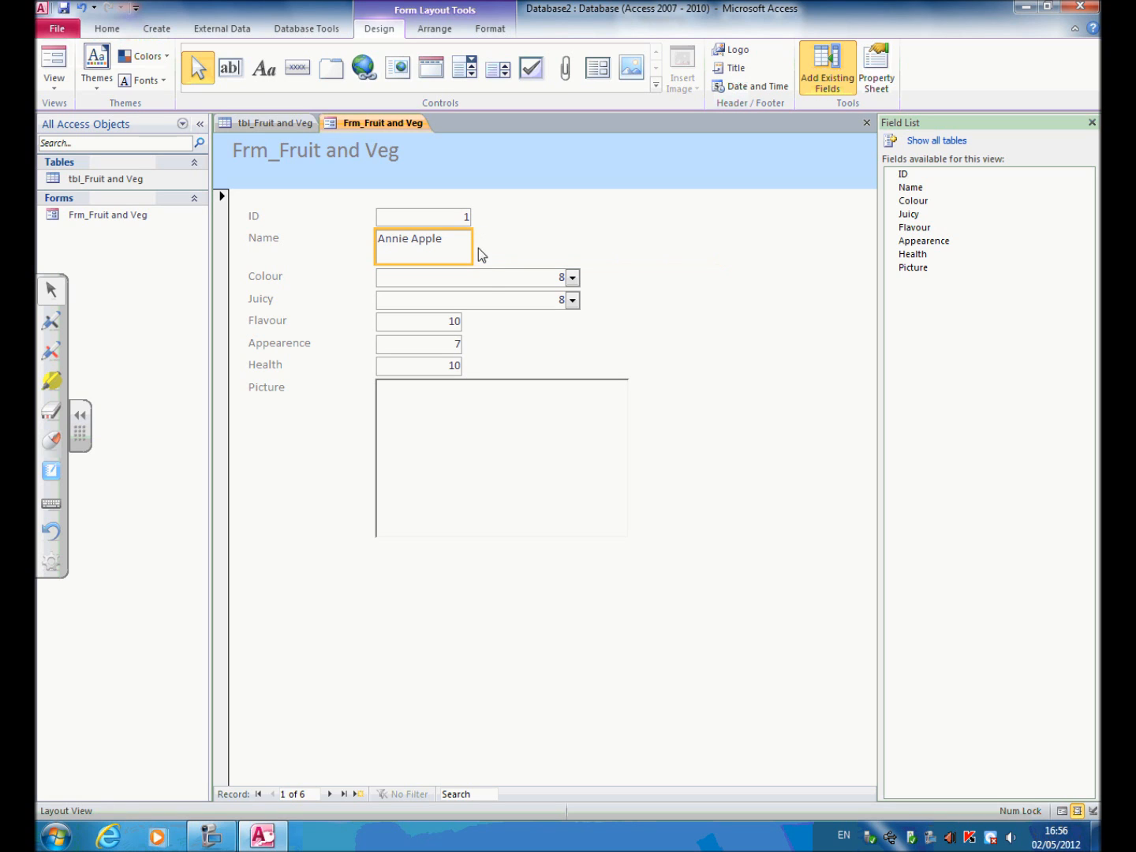
# Narrow the Colour and Juicy combo boxes so their right edges line up with the Name box.
pyautogui.click(488, 279)
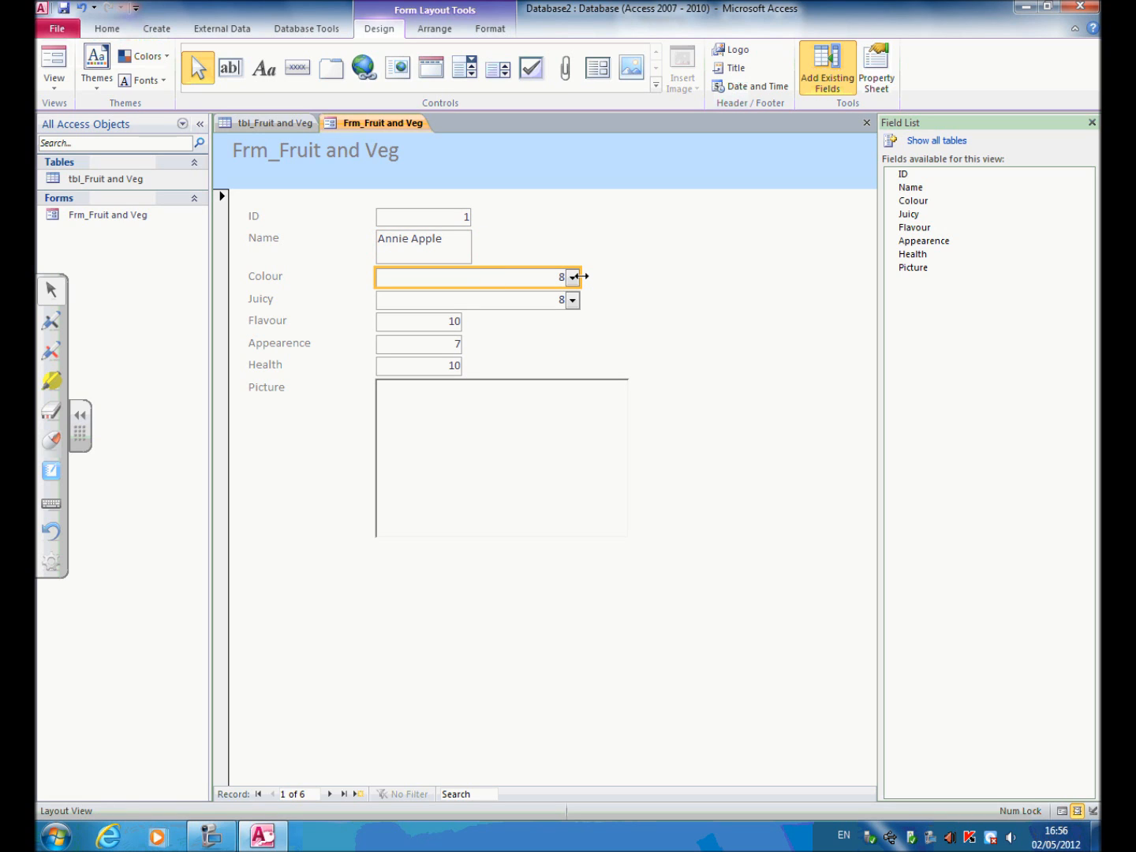
pyautogui.moveTo(582, 277); pyautogui.dragTo(471, 274)
pyautogui.click(573, 302)
pyautogui.moveTo(573, 302); pyautogui.dragTo(471, 299)
# Widen the Flavour, Appearence and Health boxes so their right edges line up with the boxes above.
pyautogui.click(444, 330)
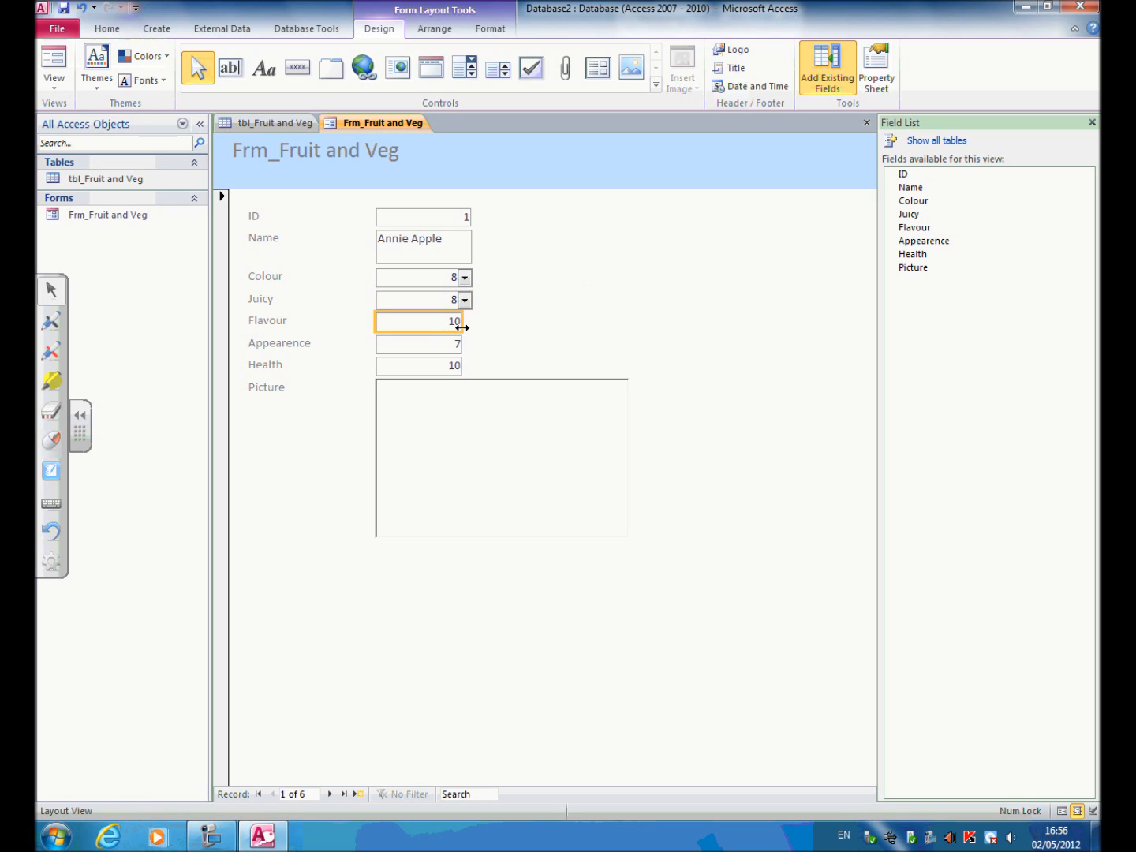
pyautogui.moveTo(462, 326)
pyautogui.mouseDown()
pyautogui.moveTo(473, 325)
pyautogui.moveTo(473, 368)
pyautogui.mouseUp()
pyautogui.click(455, 345)
pyautogui.click(456, 367)
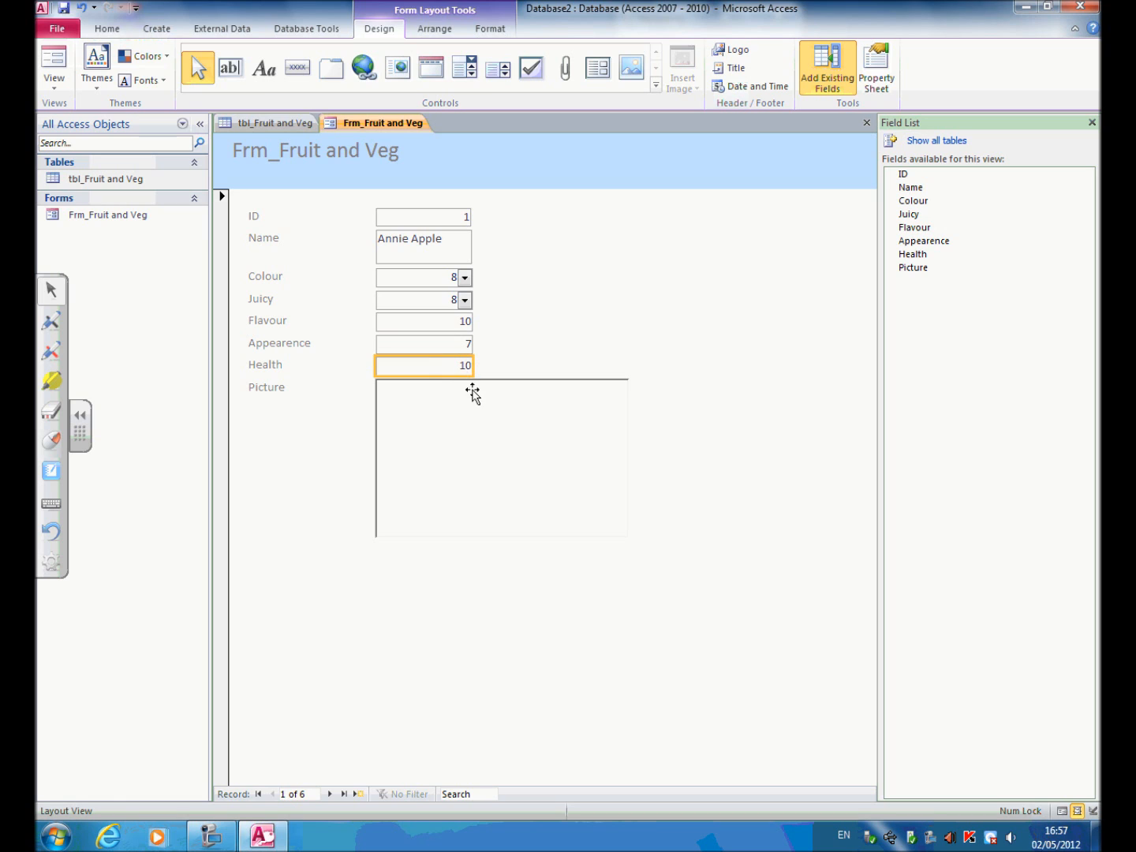
# Move the picture frame to the right of the field boxes and place the Picture label just above it.
pyautogui.moveTo(482, 426)
pyautogui.mouseDown()
pyautogui.moveTo(551, 418)
pyautogui.moveTo(583, 398)
pyautogui.moveTo(571, 403)
pyautogui.mouseUp()
pyautogui.moveTo(617, 332)
pyautogui.mouseDown()
pyautogui.moveTo(641, 304)
pyautogui.moveTo(631, 318)
pyautogui.mouseUp()
pyautogui.click(292, 391)
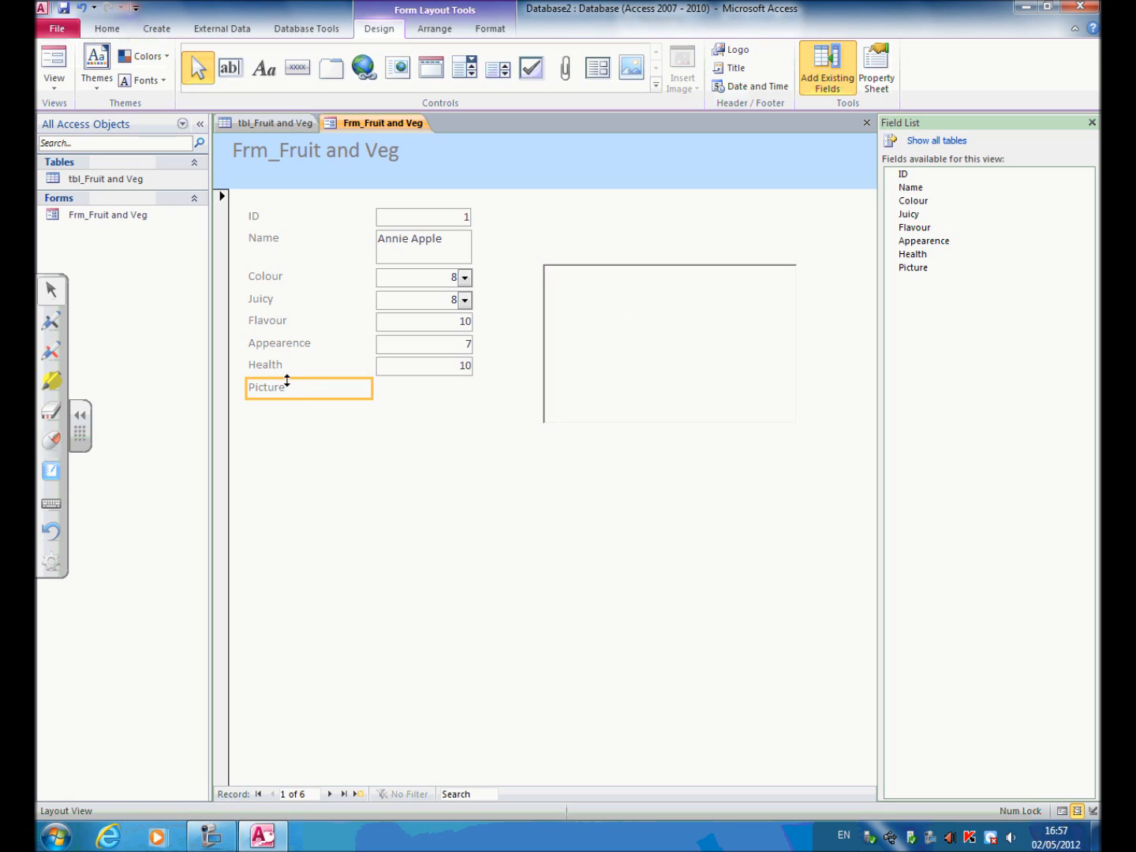
pyautogui.moveTo(275, 388)
pyautogui.mouseDown()
pyautogui.moveTo(370, 378)
pyautogui.moveTo(613, 231)
pyautogui.moveTo(563, 231)
pyautogui.moveTo(580, 233)
pyautogui.mouseUp()
pyautogui.moveTo(585, 319); pyautogui.dragTo(591, 264)
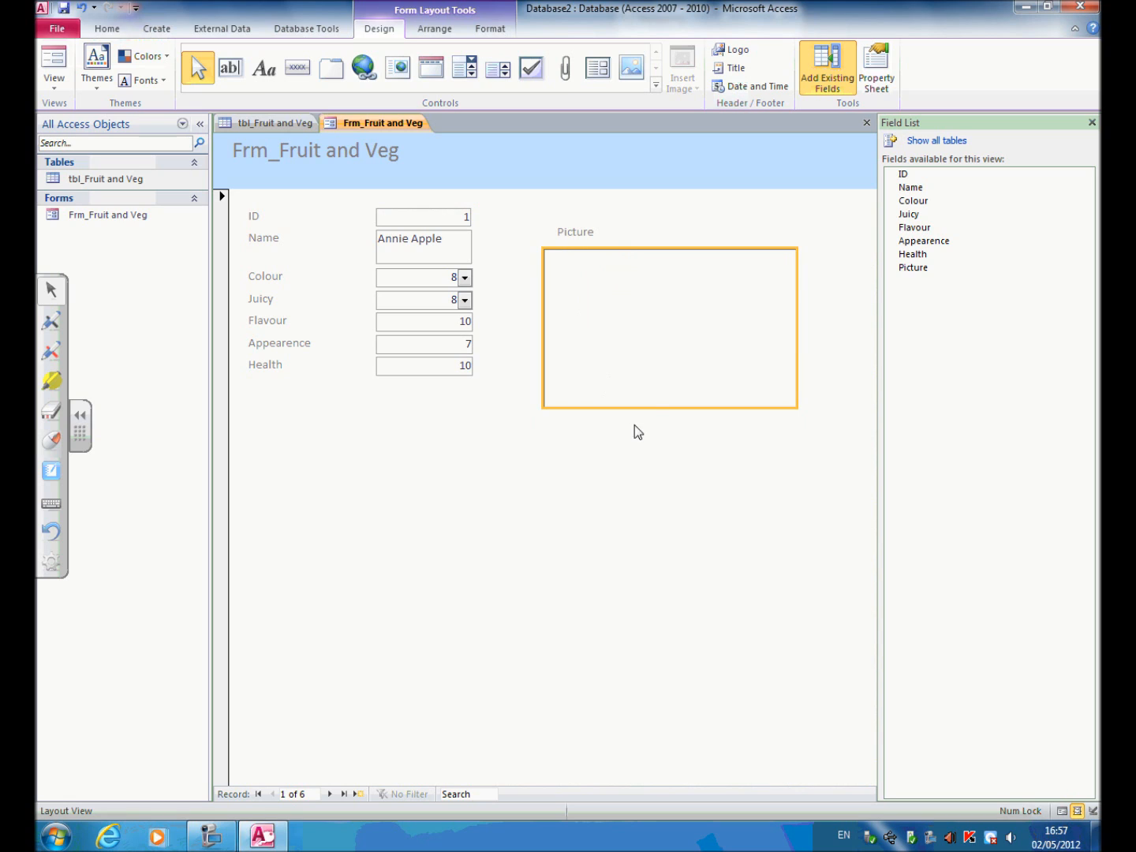
# Reduce the picture frame's height and width to a roughly square box ending near the Health row.
pyautogui.moveTo(656, 407); pyautogui.dragTo(660, 380)
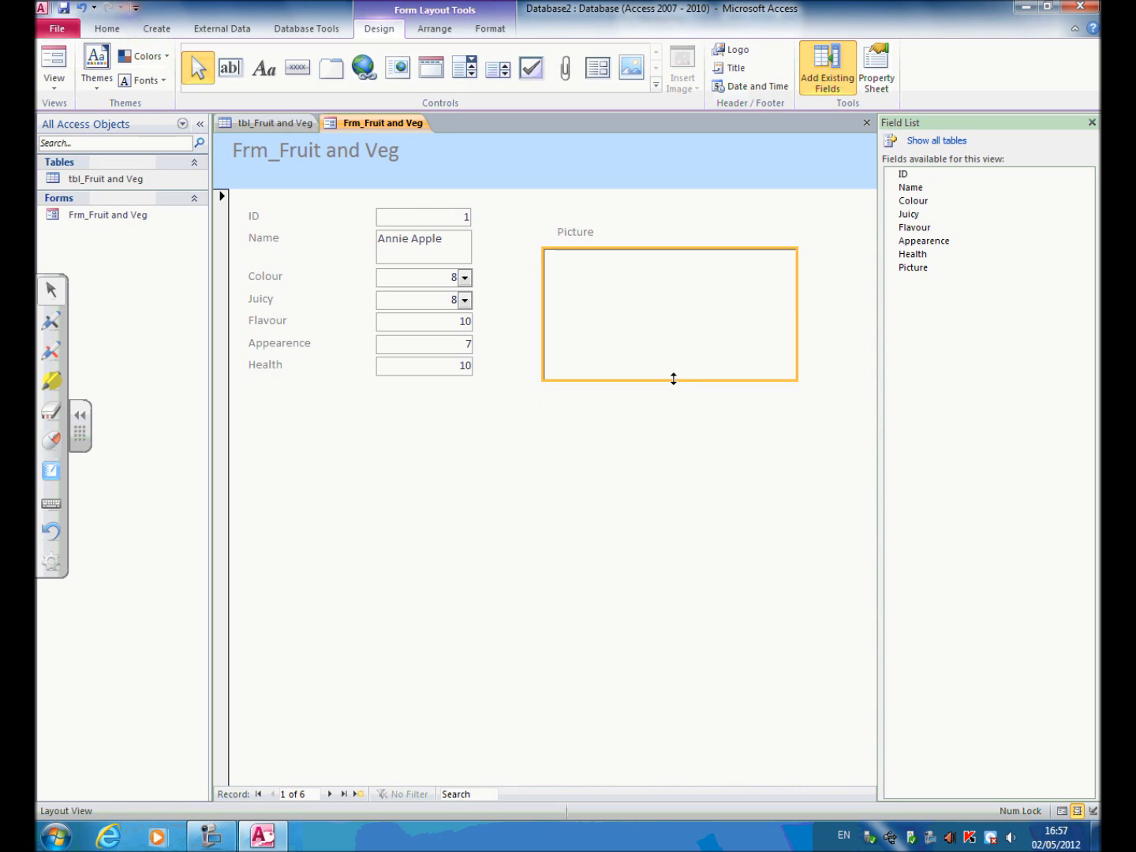
pyautogui.moveTo(796, 312); pyautogui.dragTo(679, 316)
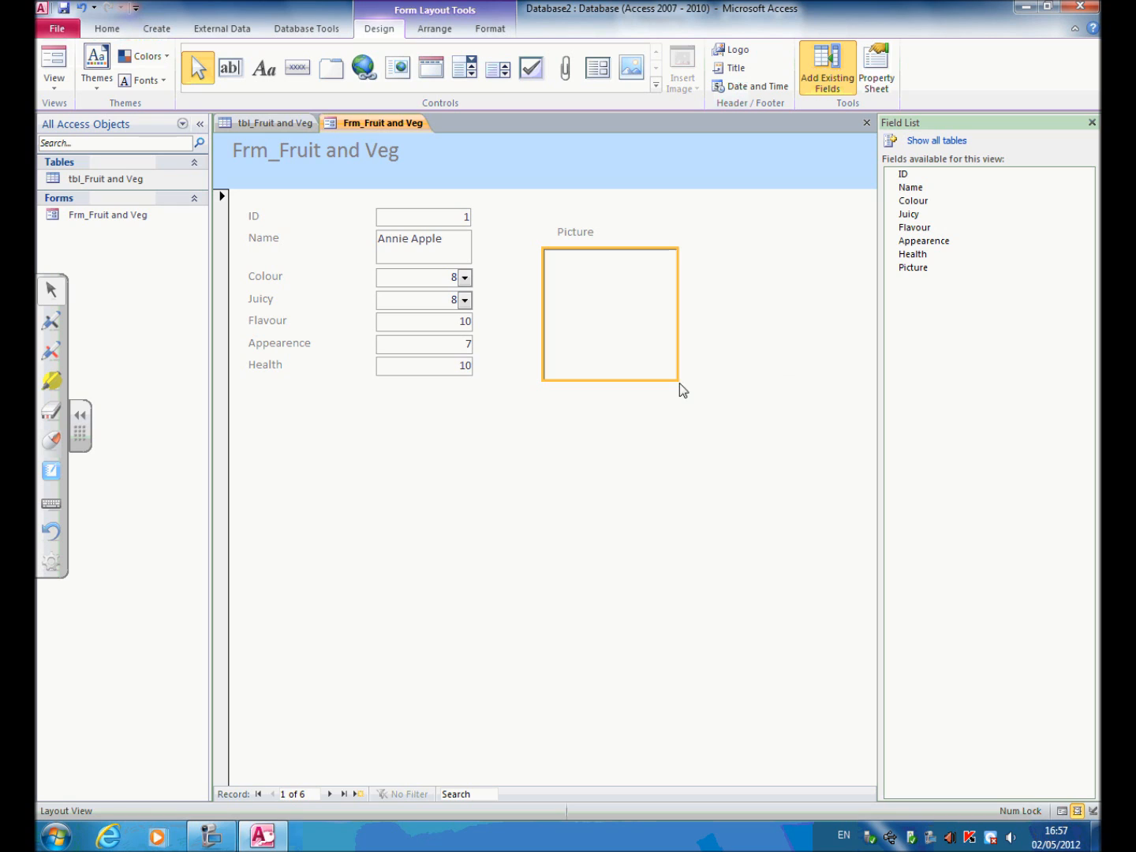
pyautogui.click(652, 450)
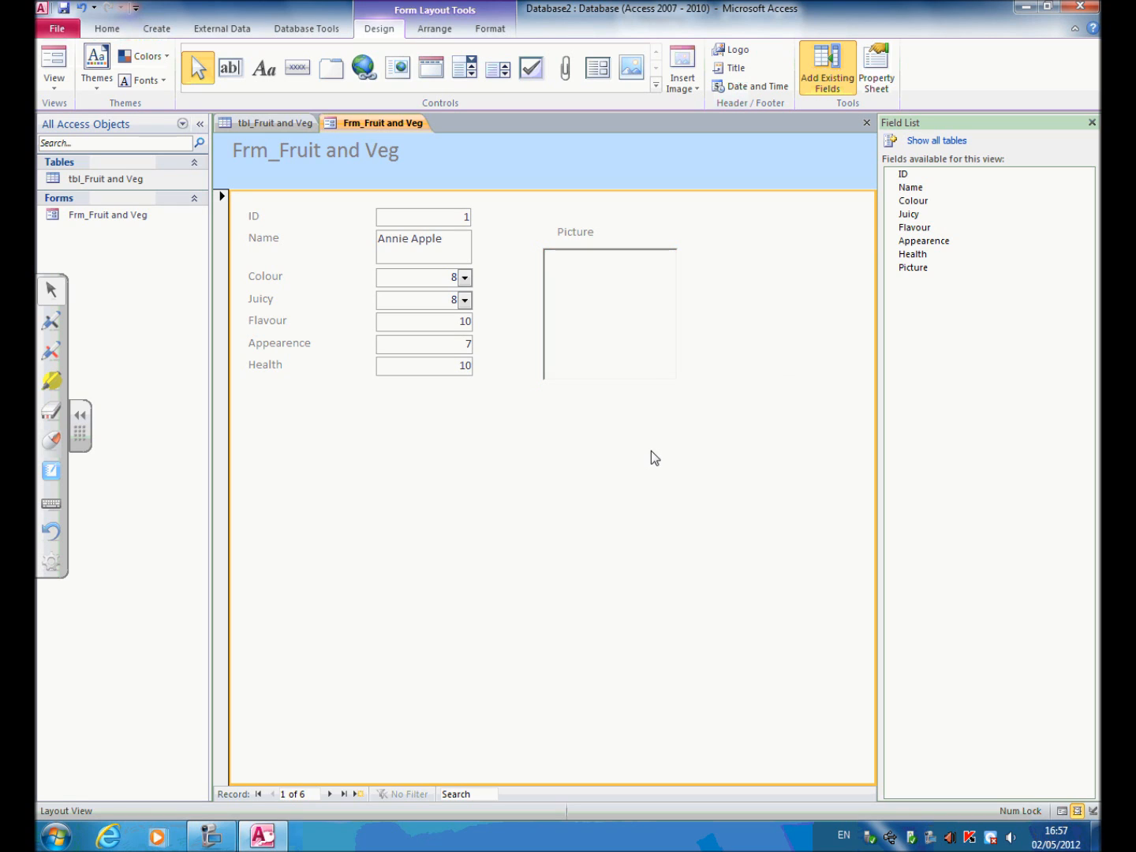
# In Design View, extend the Detail section to about 8 cm high and 16.5 cm wide, and close the Field List.
pyautogui.click(56, 89)
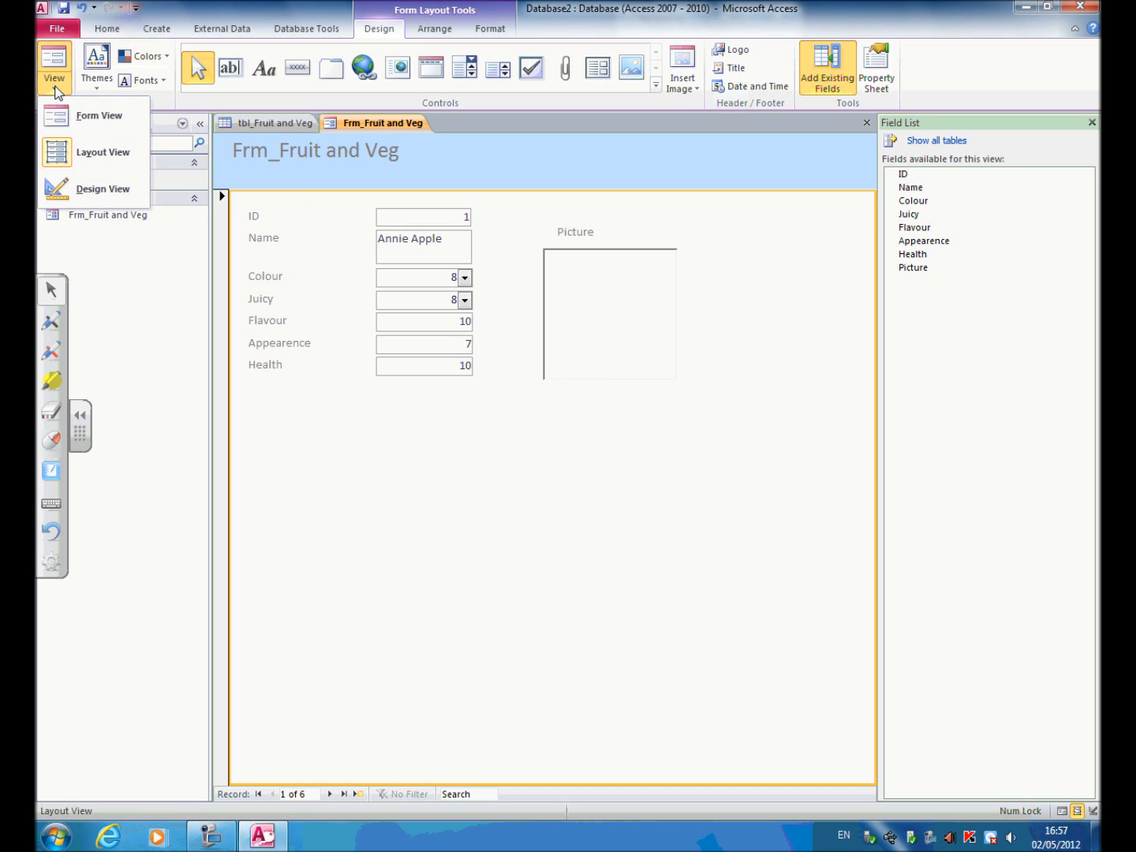
pyautogui.click(73, 194)
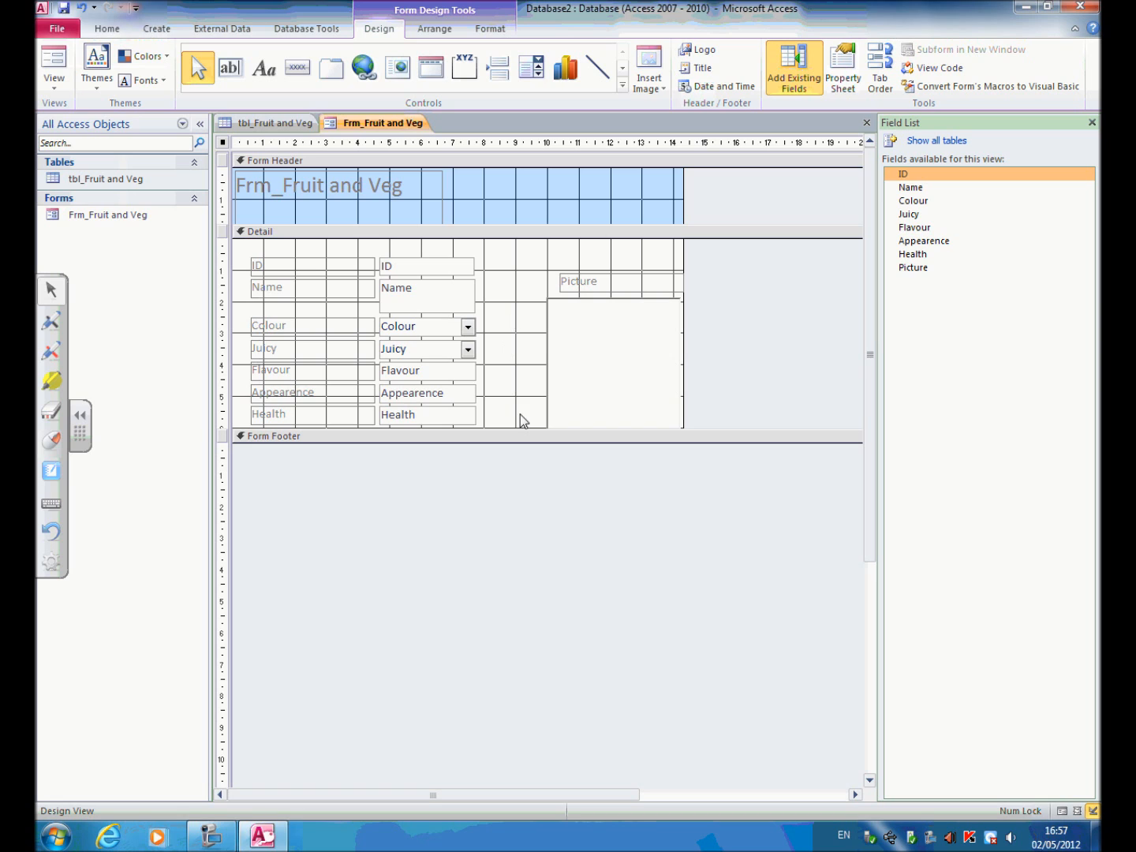
pyautogui.moveTo(517, 429); pyautogui.dragTo(508, 486)
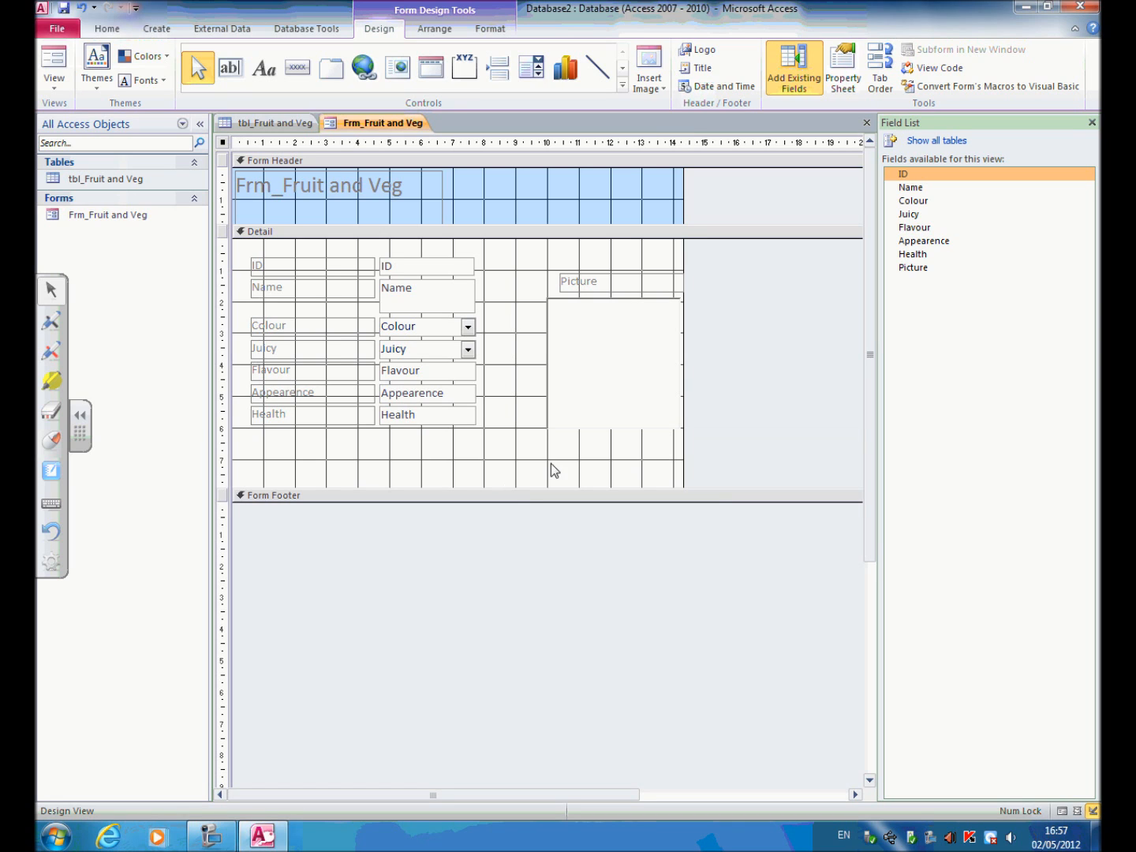
pyautogui.moveTo(683, 281); pyautogui.dragTo(750, 284)
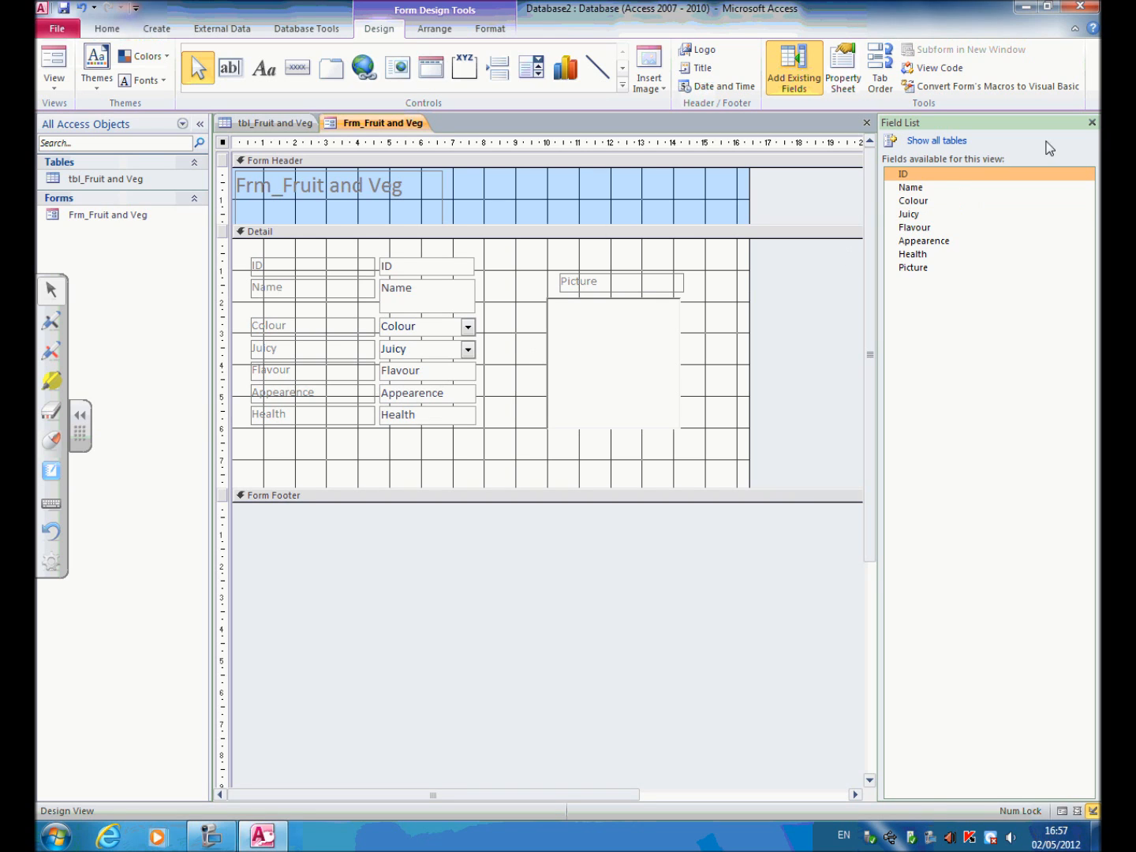
pyautogui.click(1092, 122)
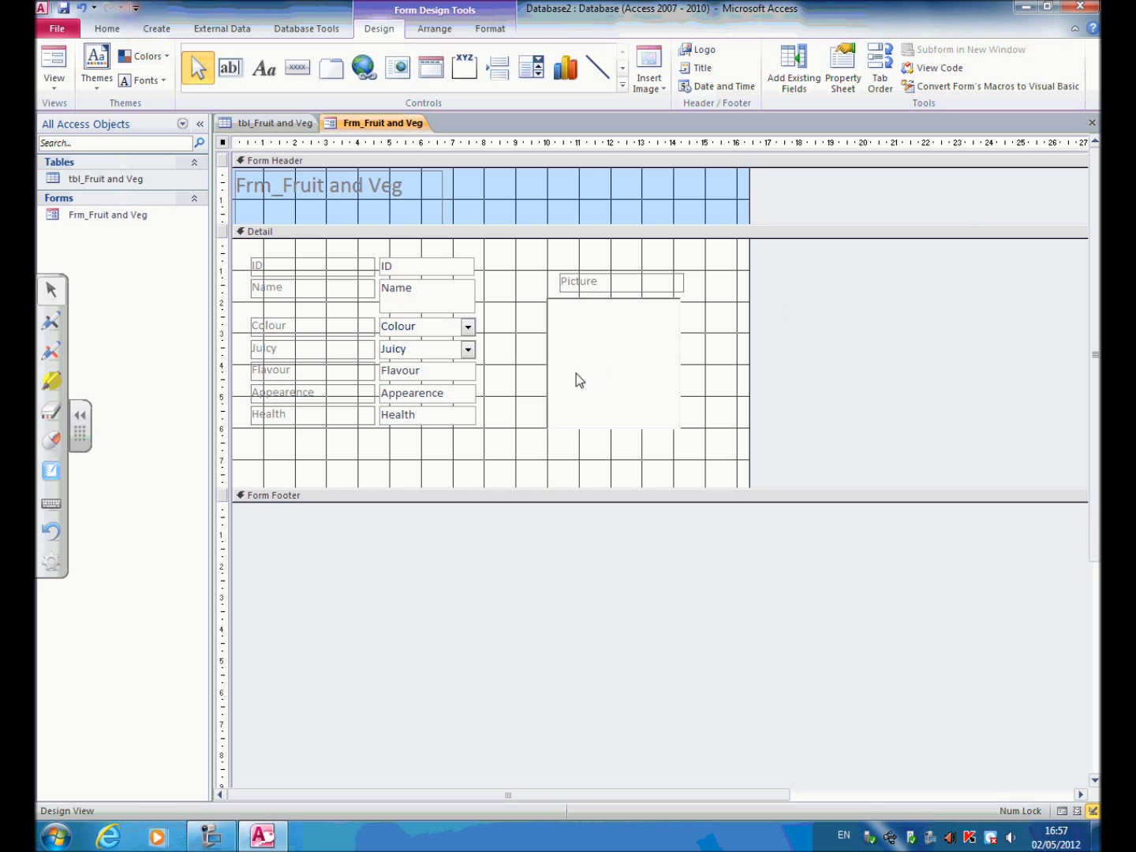
# Move the title label to the middle of the form header, about 4.4 cm from the left edge.
pyautogui.click(472, 197)
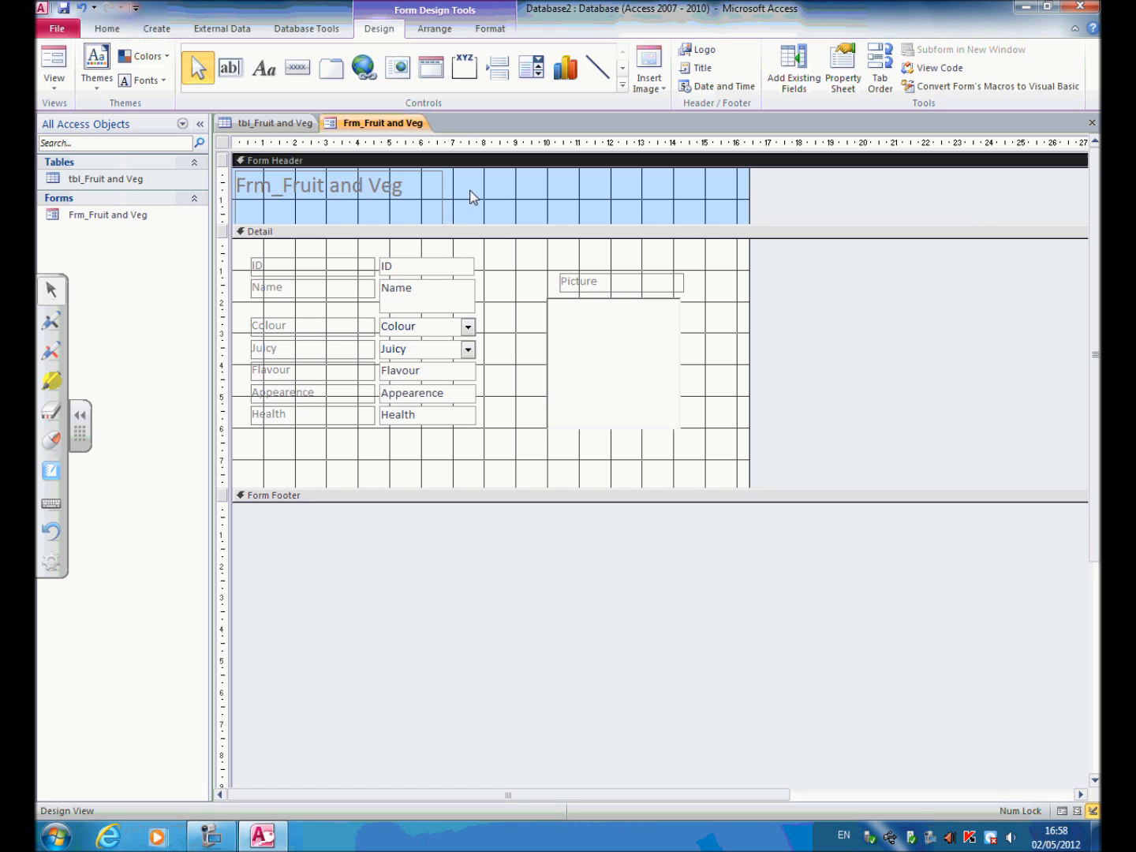
pyautogui.click(403, 198)
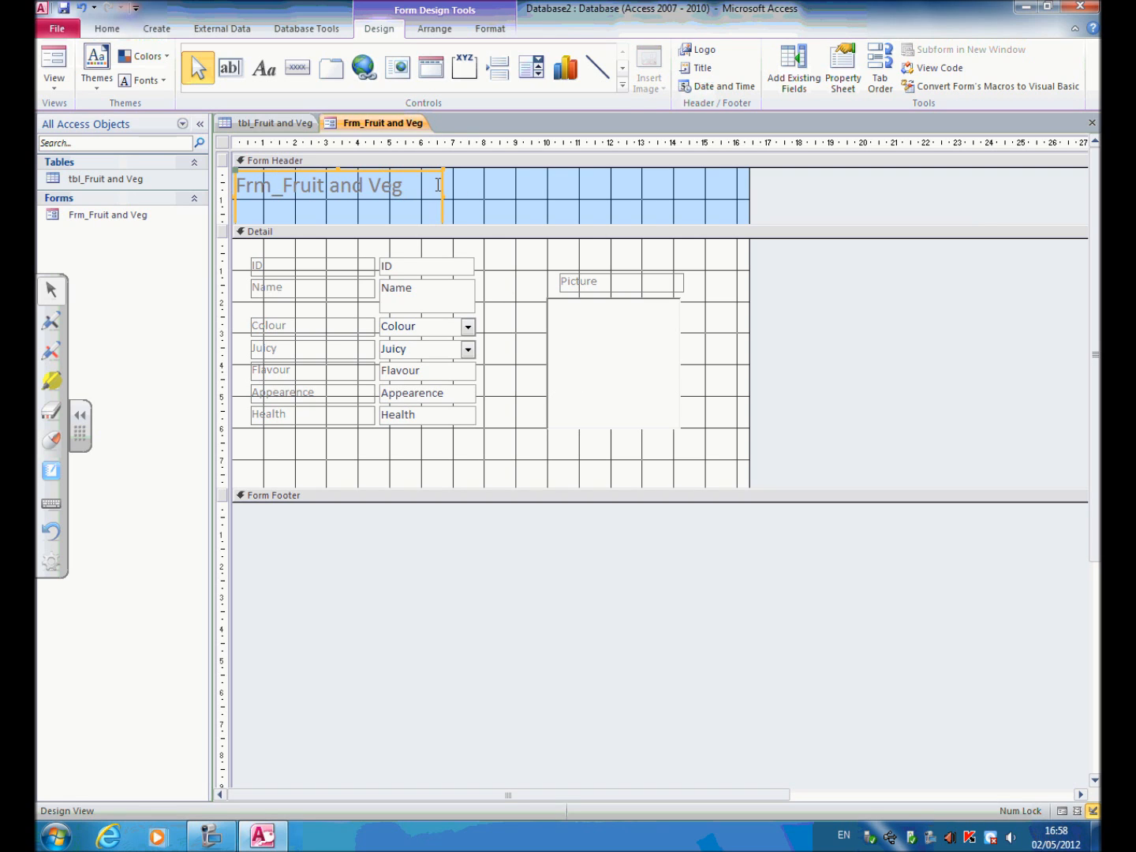
pyautogui.click(442, 189)
pyautogui.moveTo(441, 189); pyautogui.dragTo(376, 193)
# Change the header title text to "Fruit and Veg".
pyautogui.click(541, 188)
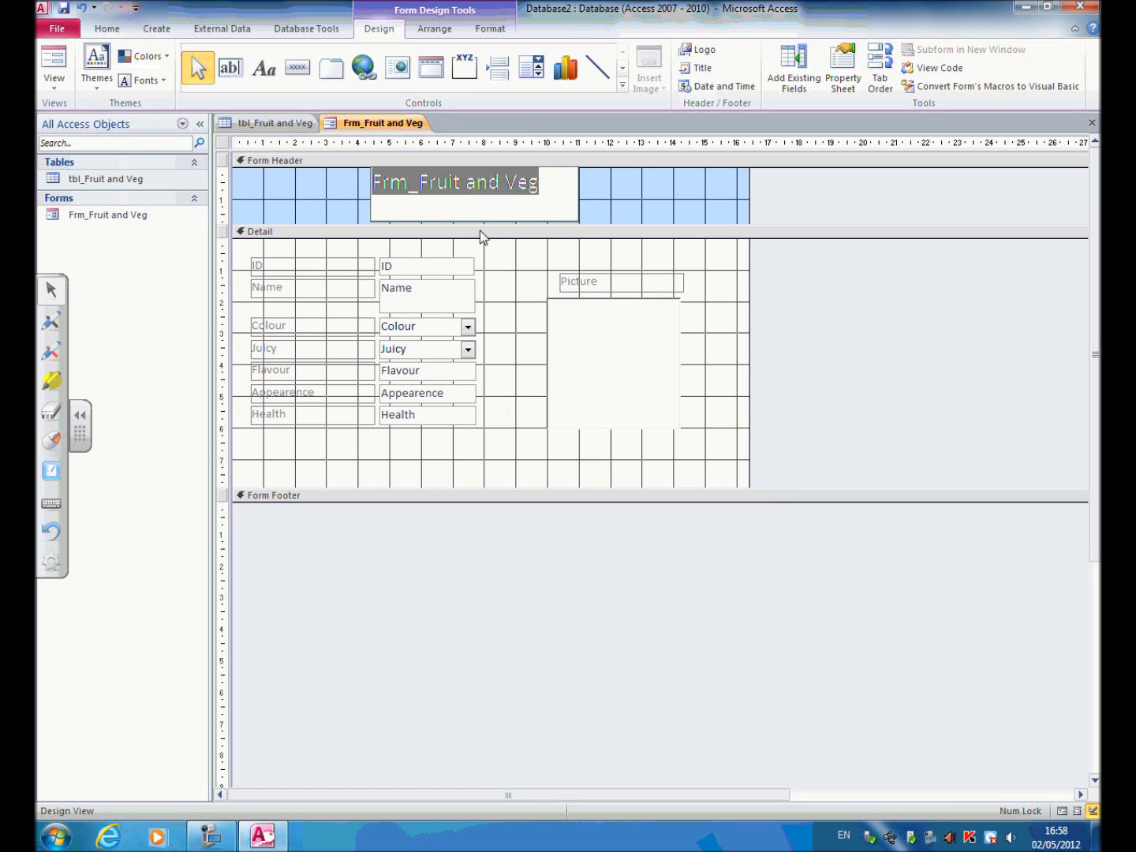
pyautogui.write('Fruit and V')
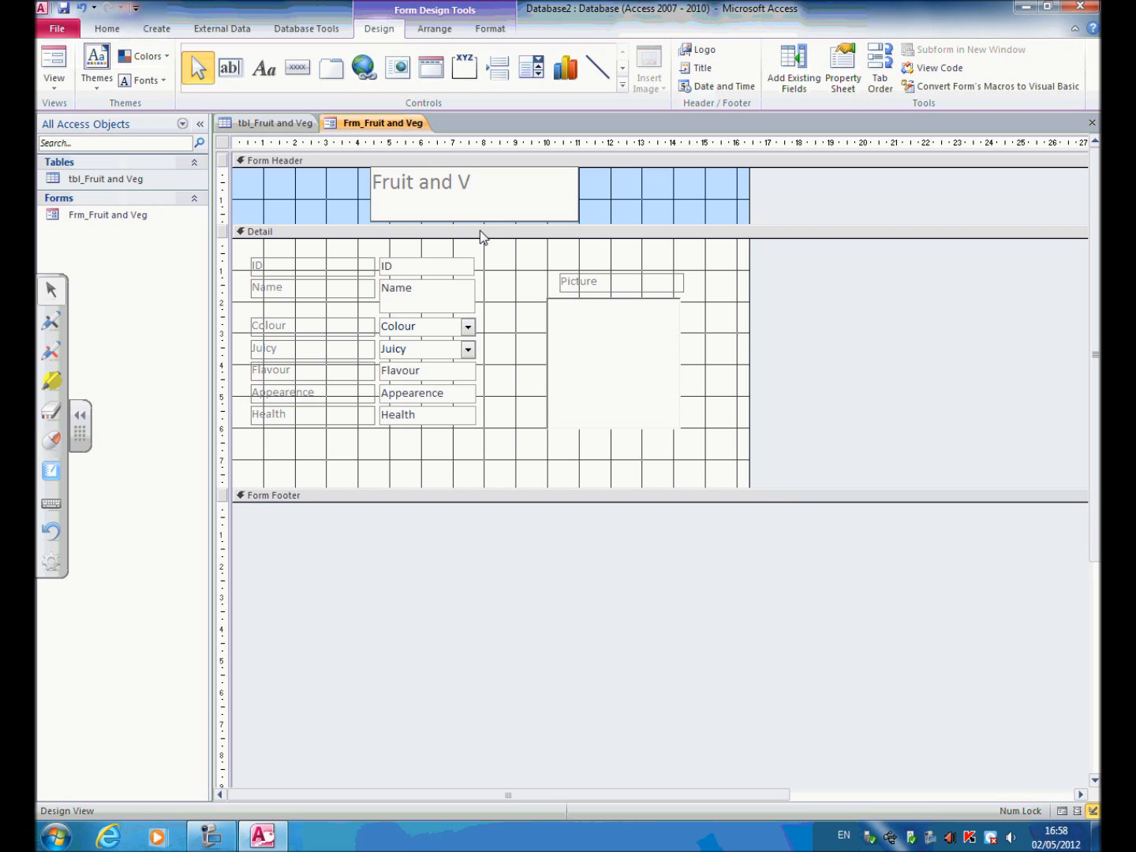
pyautogui.write('eg')
pyautogui.moveTo(528, 186); pyautogui.dragTo(373, 183)
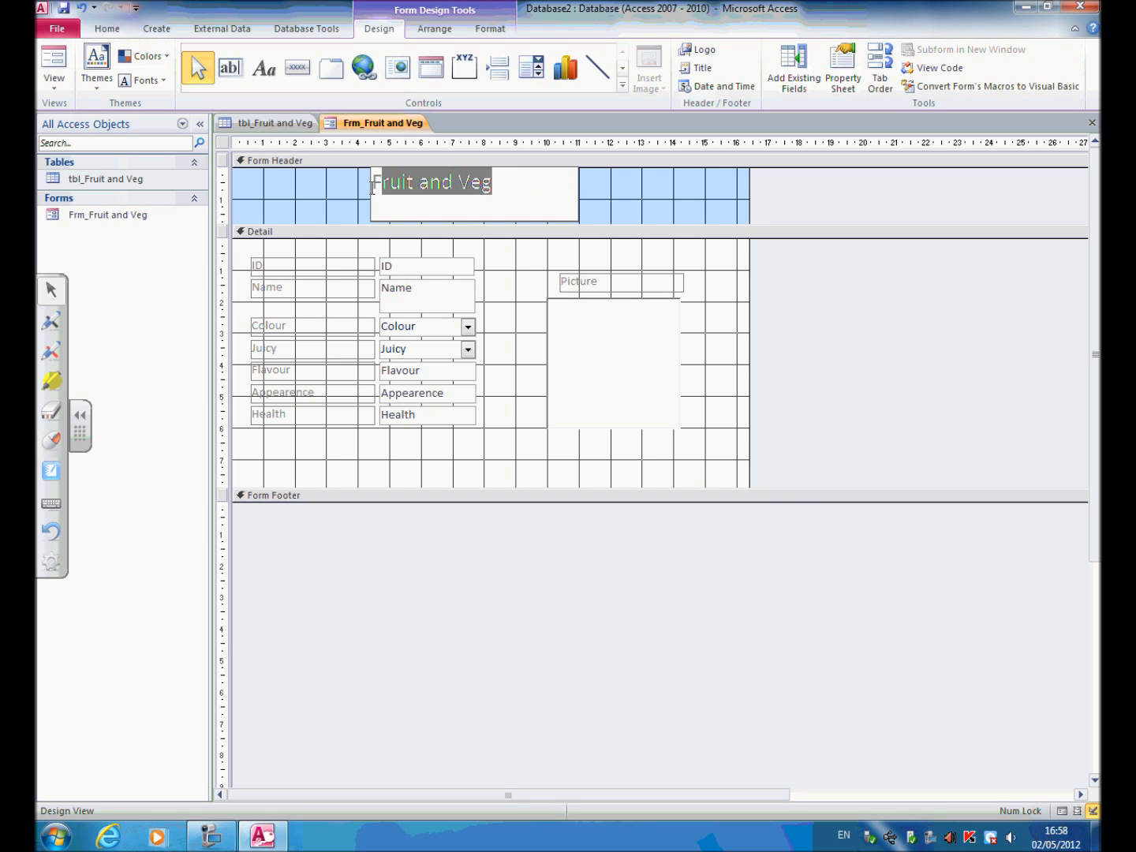
pyautogui.click(510, 201)
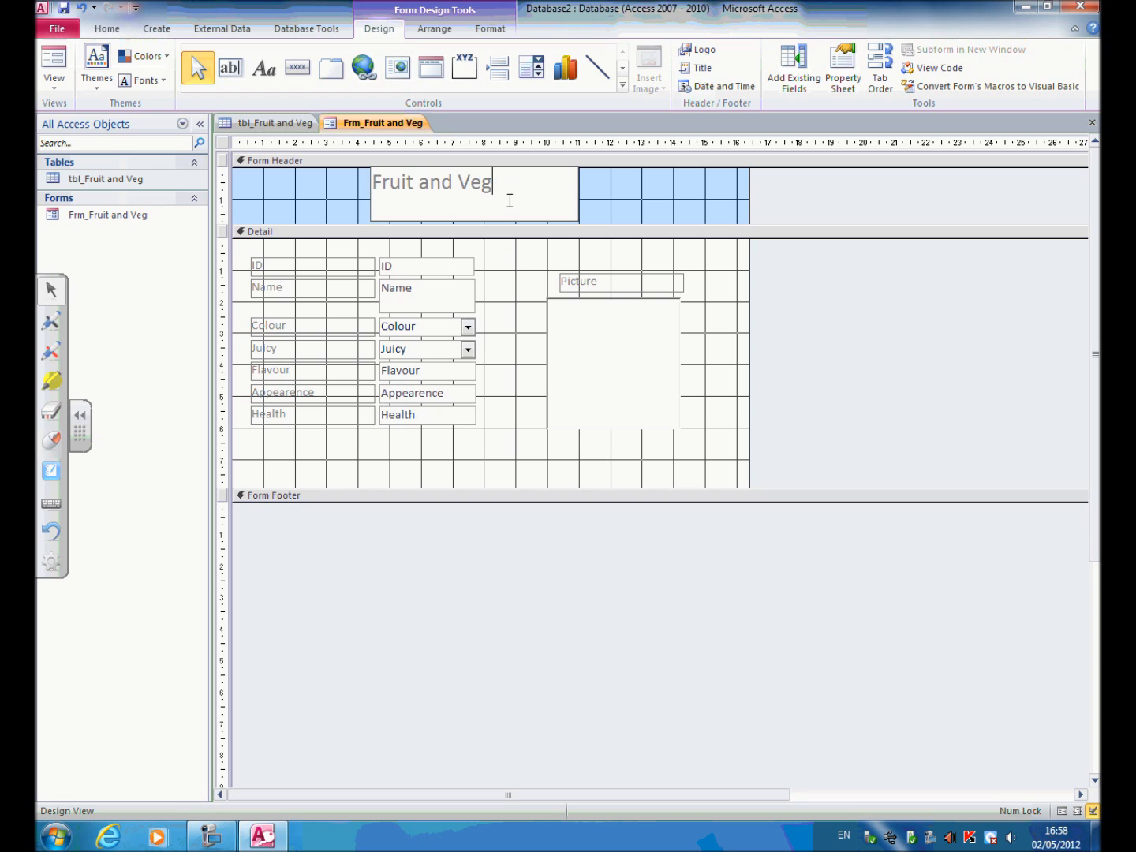
# Display the properties of the header's title label and set its text alignment to Center.
pyautogui.rightClick(592, 196)
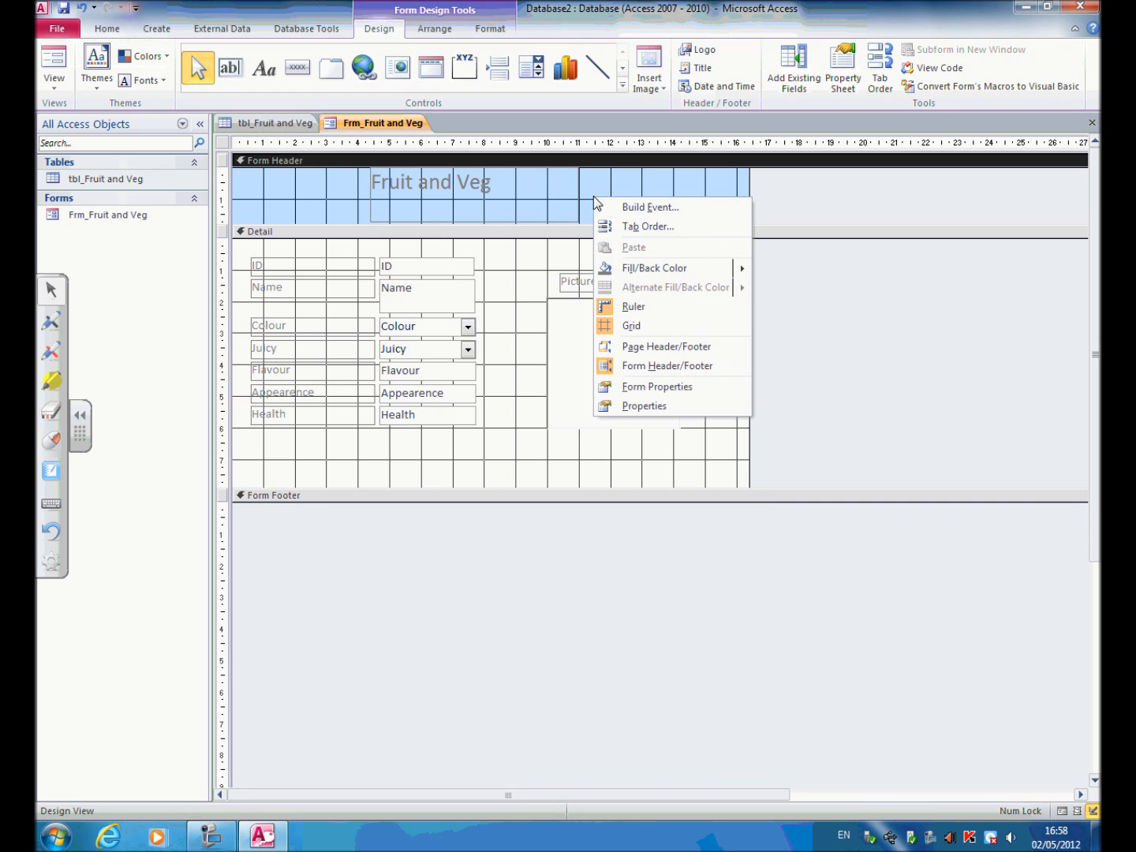
pyautogui.click(553, 199)
pyautogui.rightClick(553, 201)
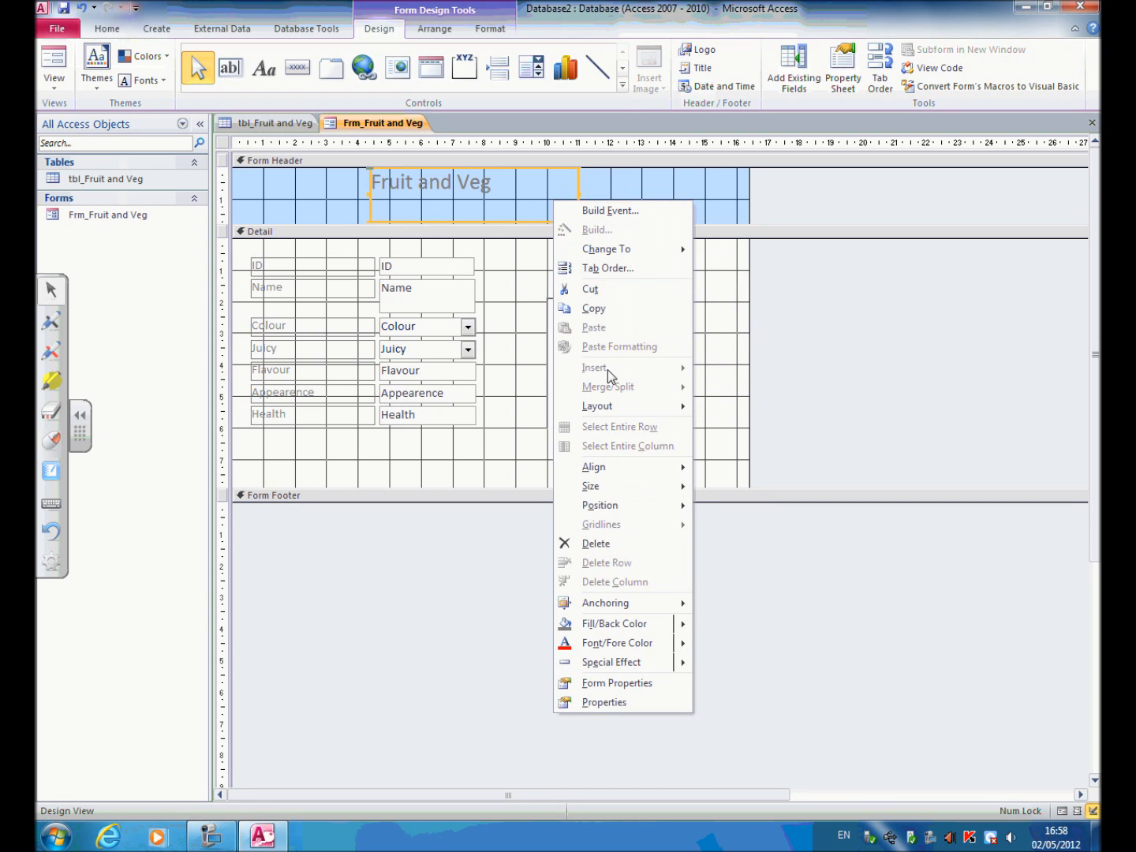
pyautogui.click(624, 699)
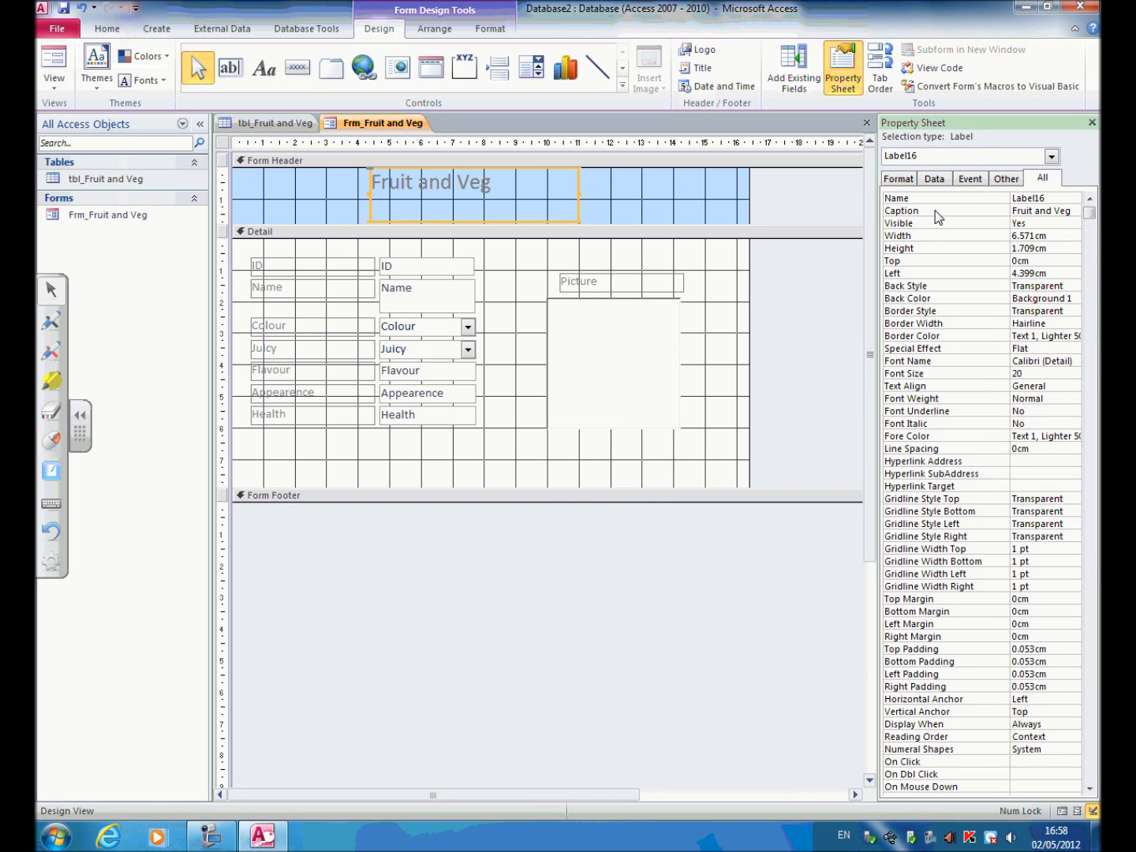
pyautogui.click(934, 386)
pyautogui.click(1075, 386)
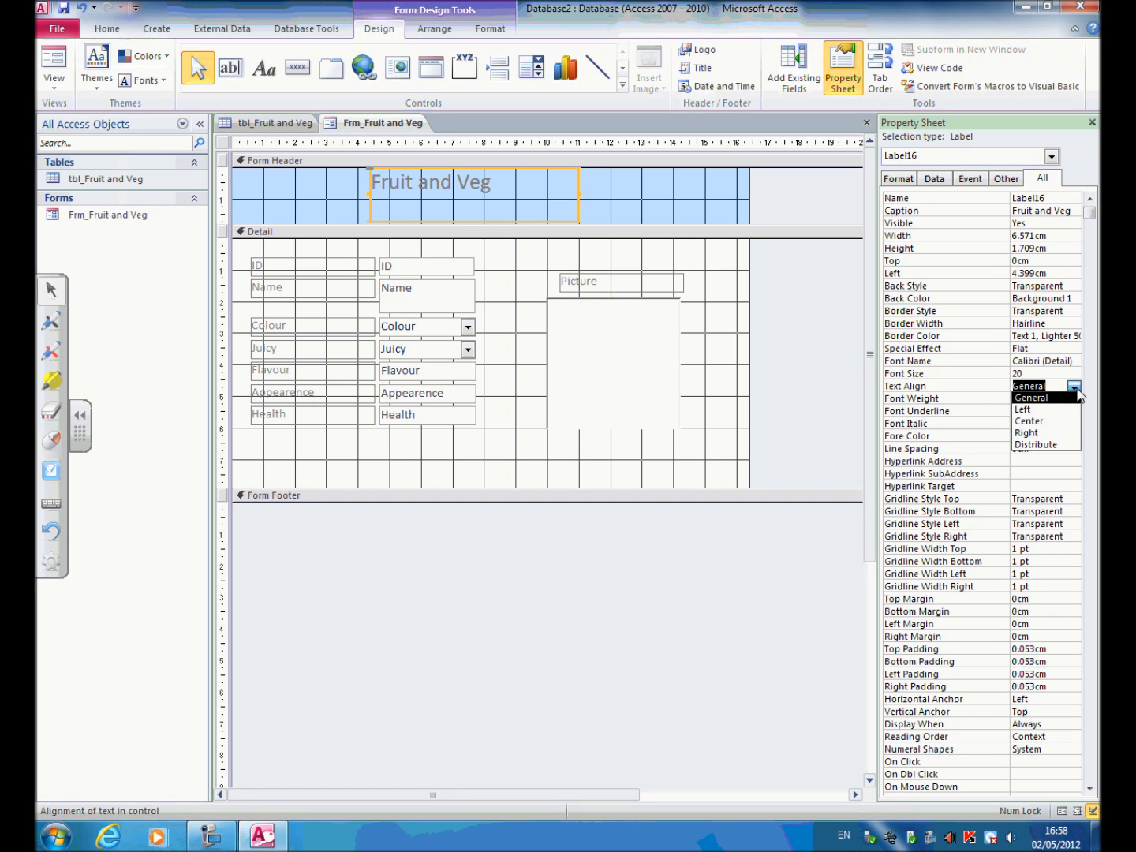
pyautogui.click(1040, 421)
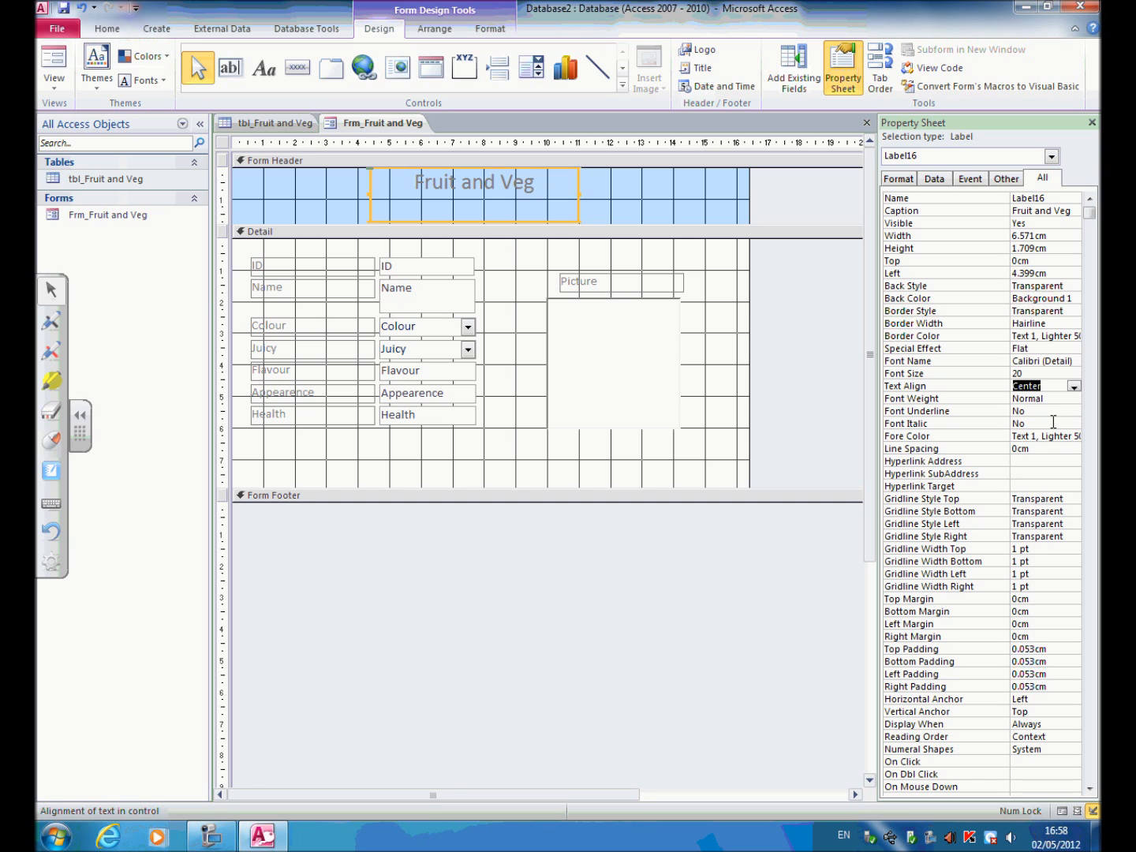
# Set the title label's font size to 22 and its font colour to black (#000000).
pyautogui.click(1042, 372)
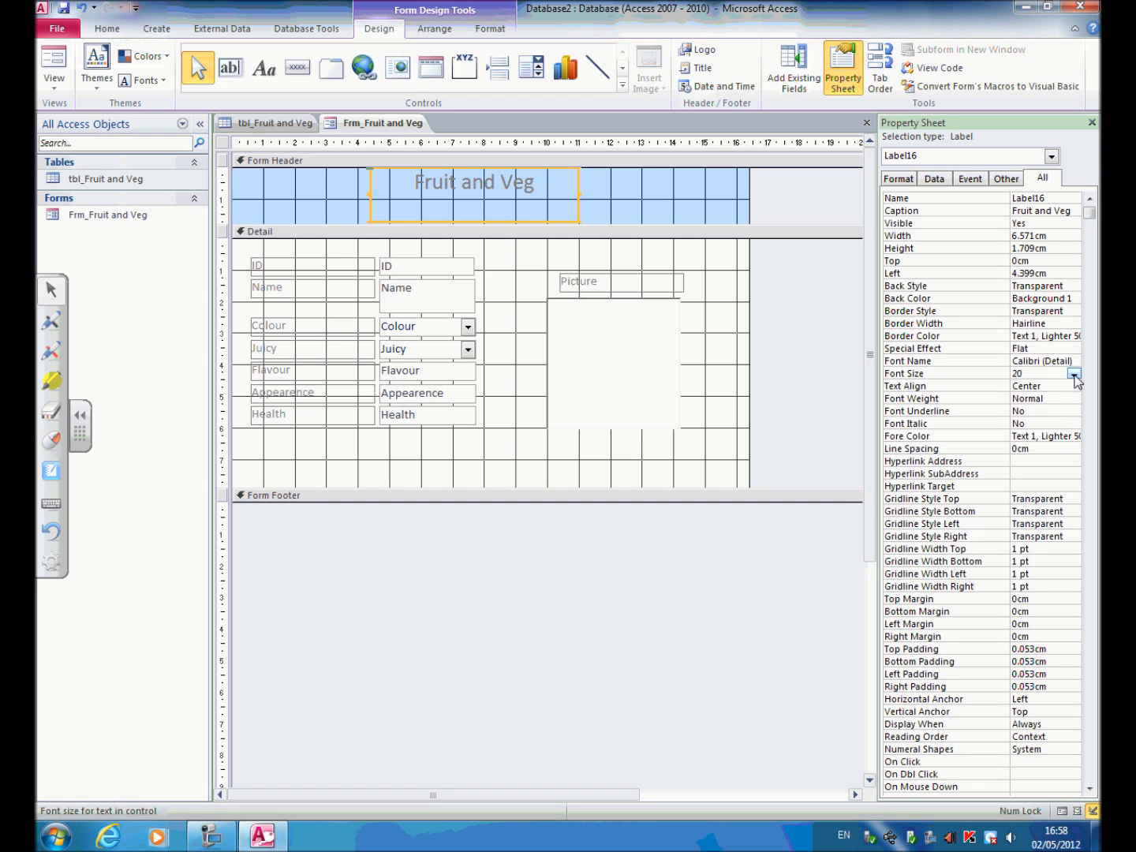
pyautogui.click(1074, 375)
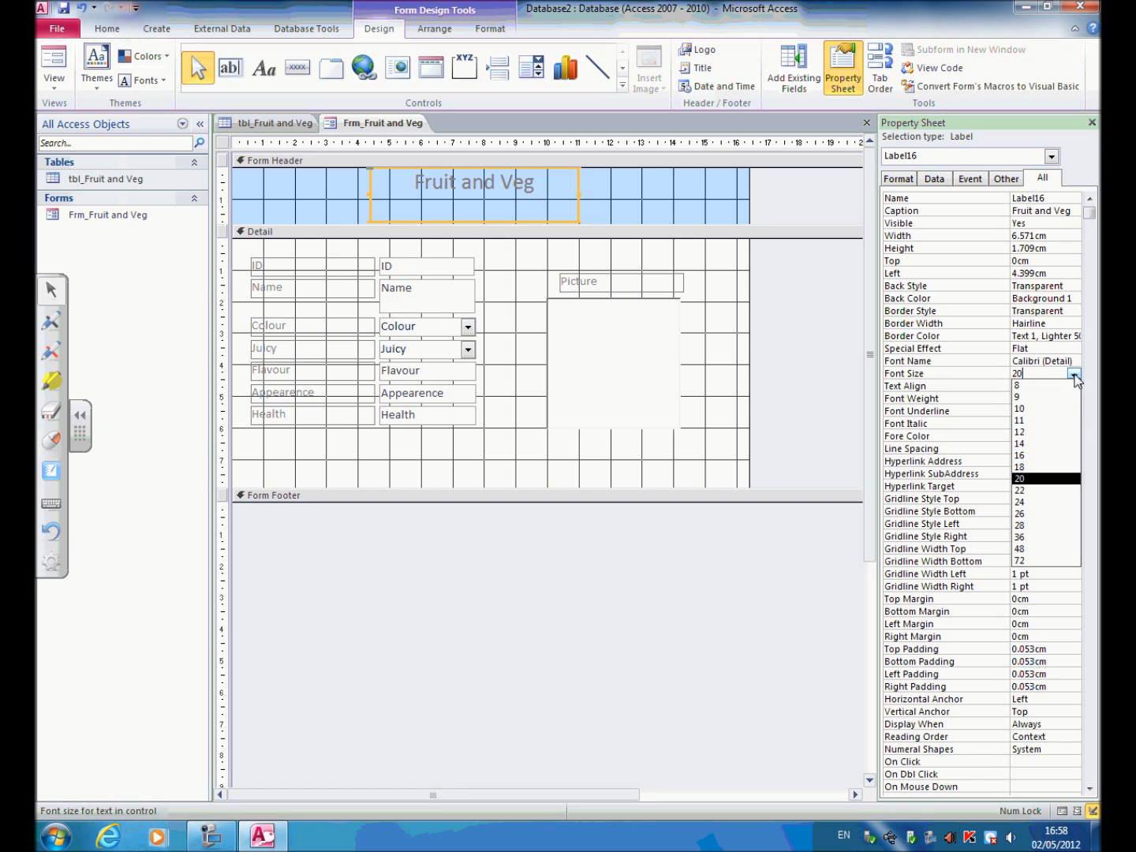
pyautogui.click(1030, 491)
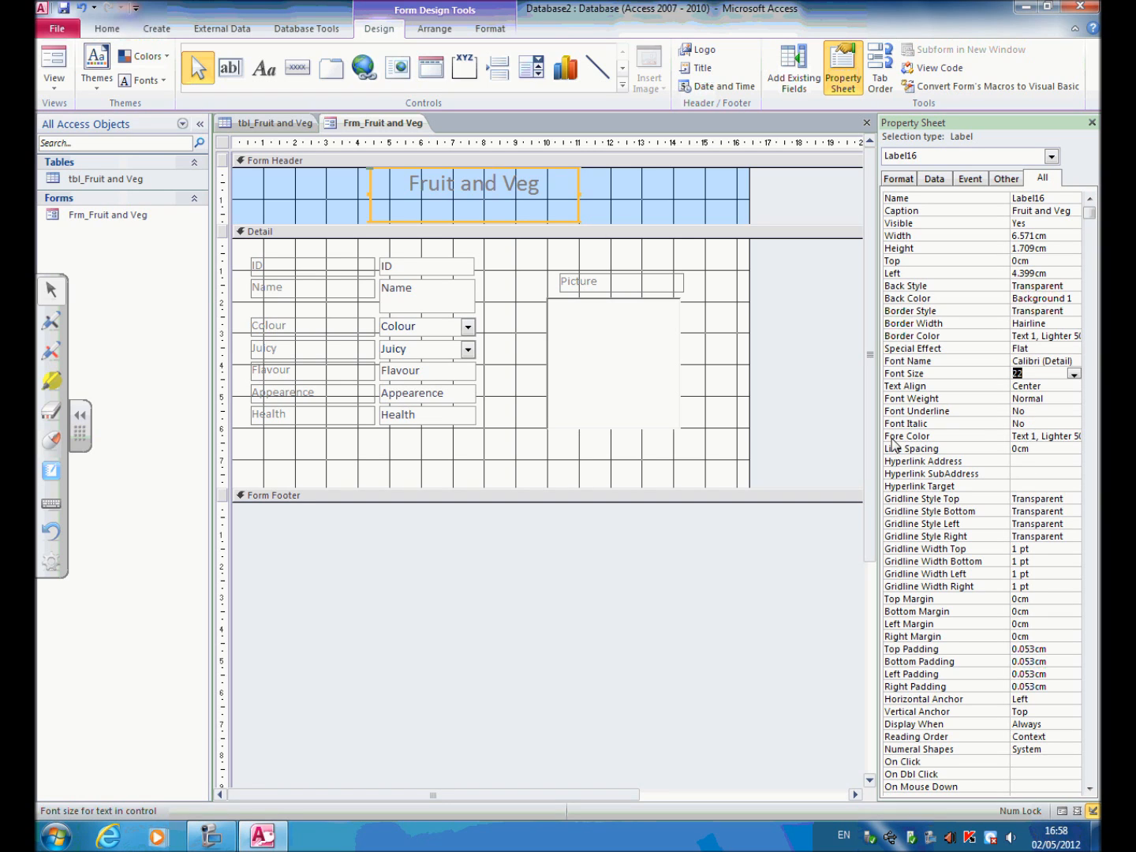
pyautogui.click(1026, 436)
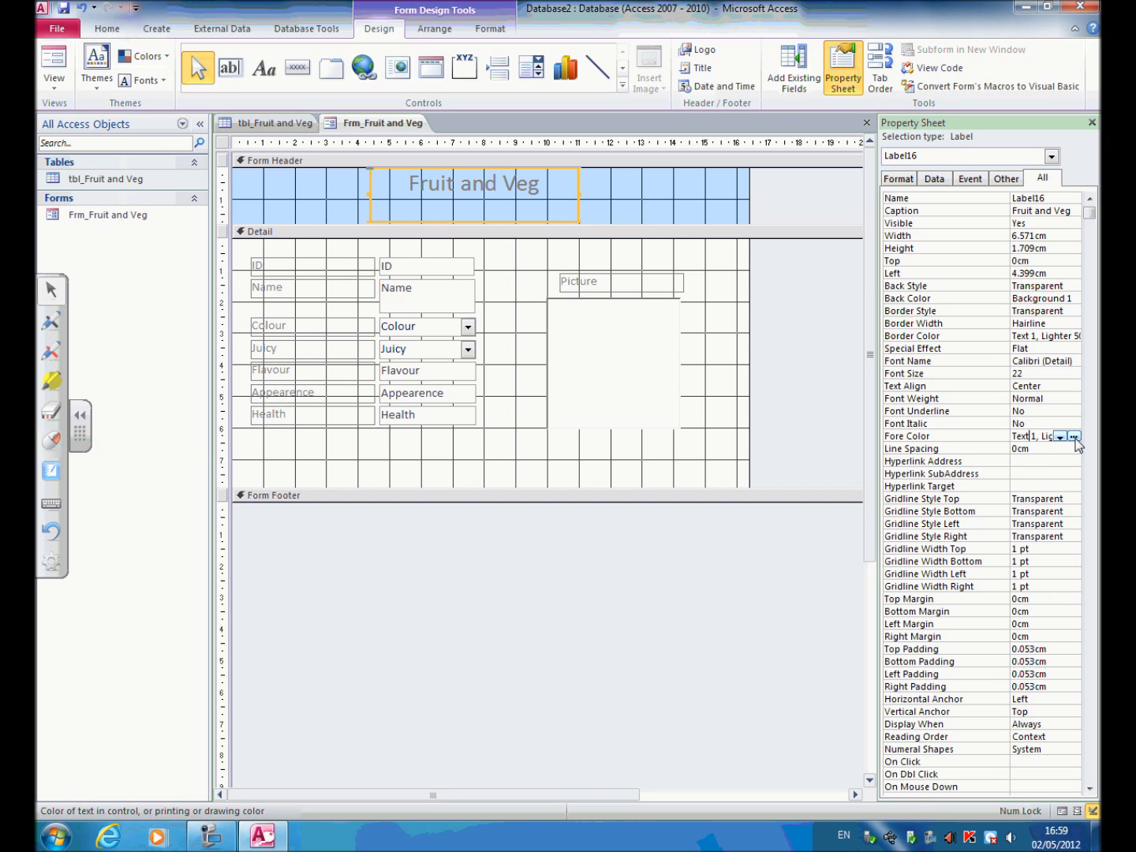
pyautogui.click(1074, 438)
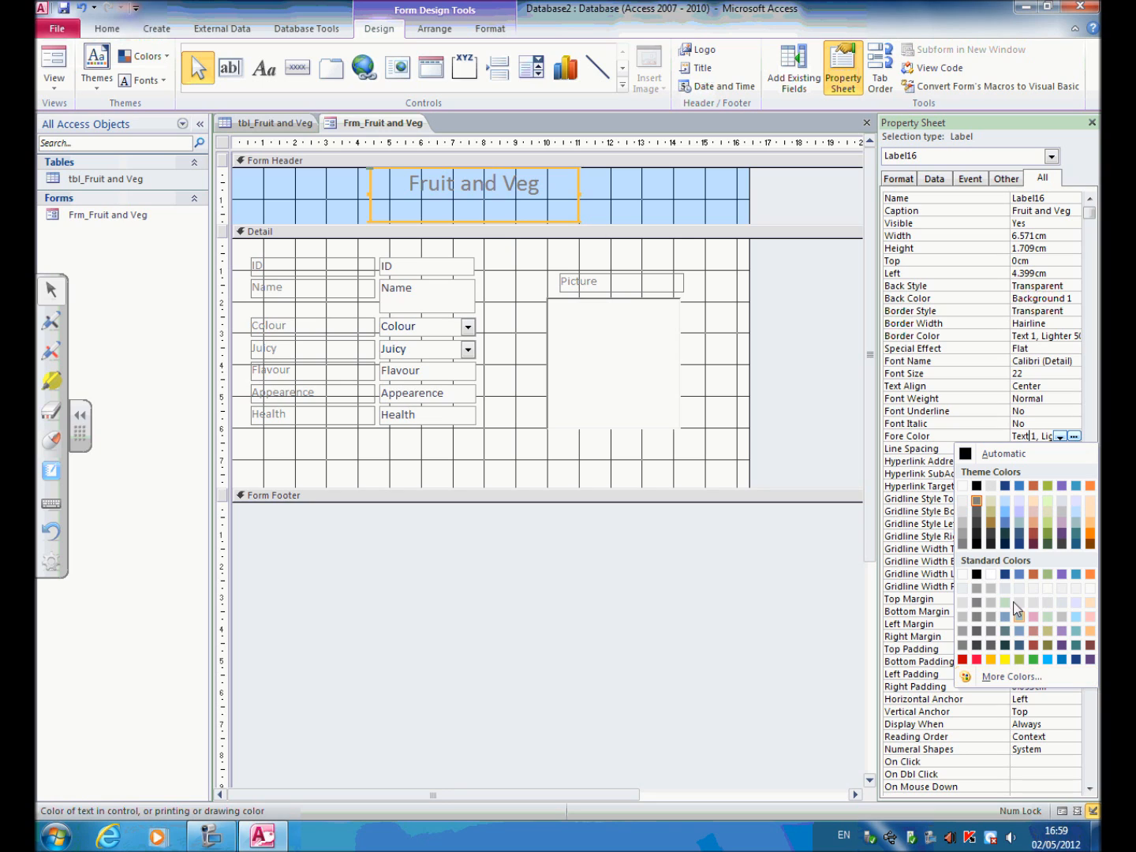
pyautogui.click(977, 574)
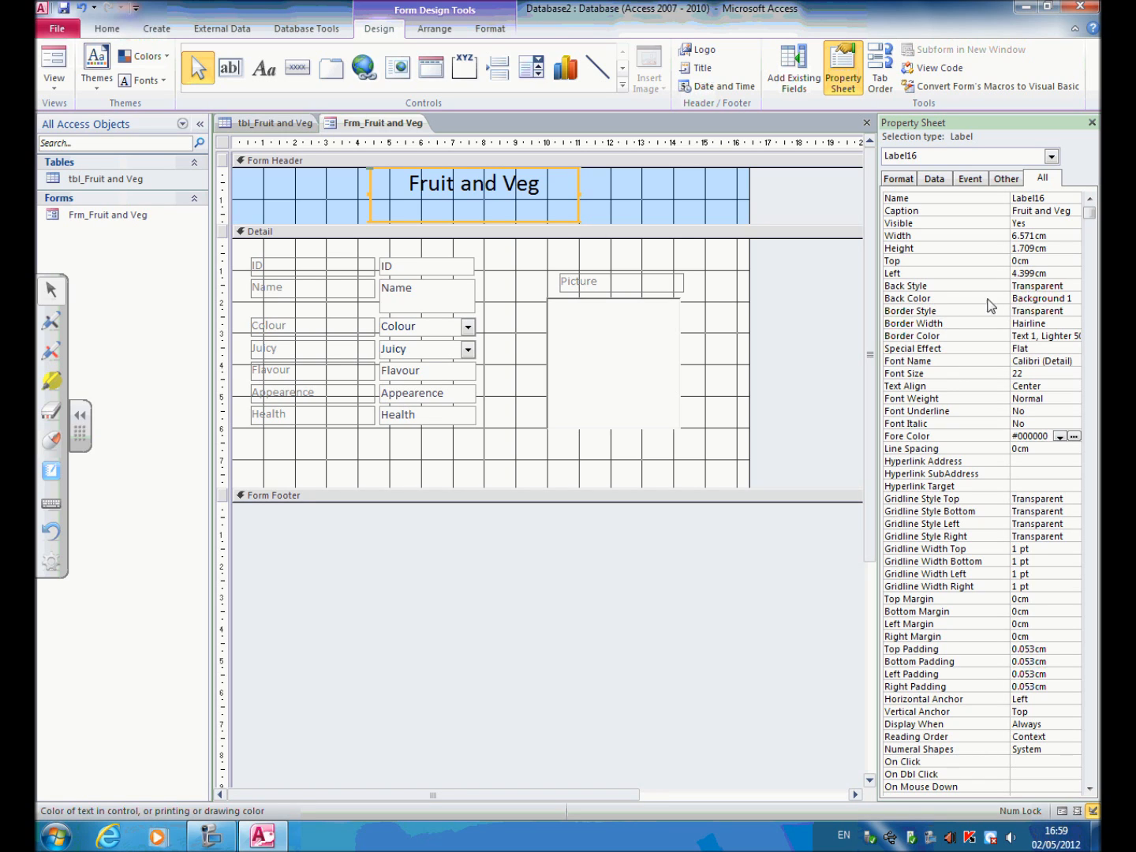
# Give the title label a light blue background, #A4D5E2.
pyautogui.click(1021, 298)
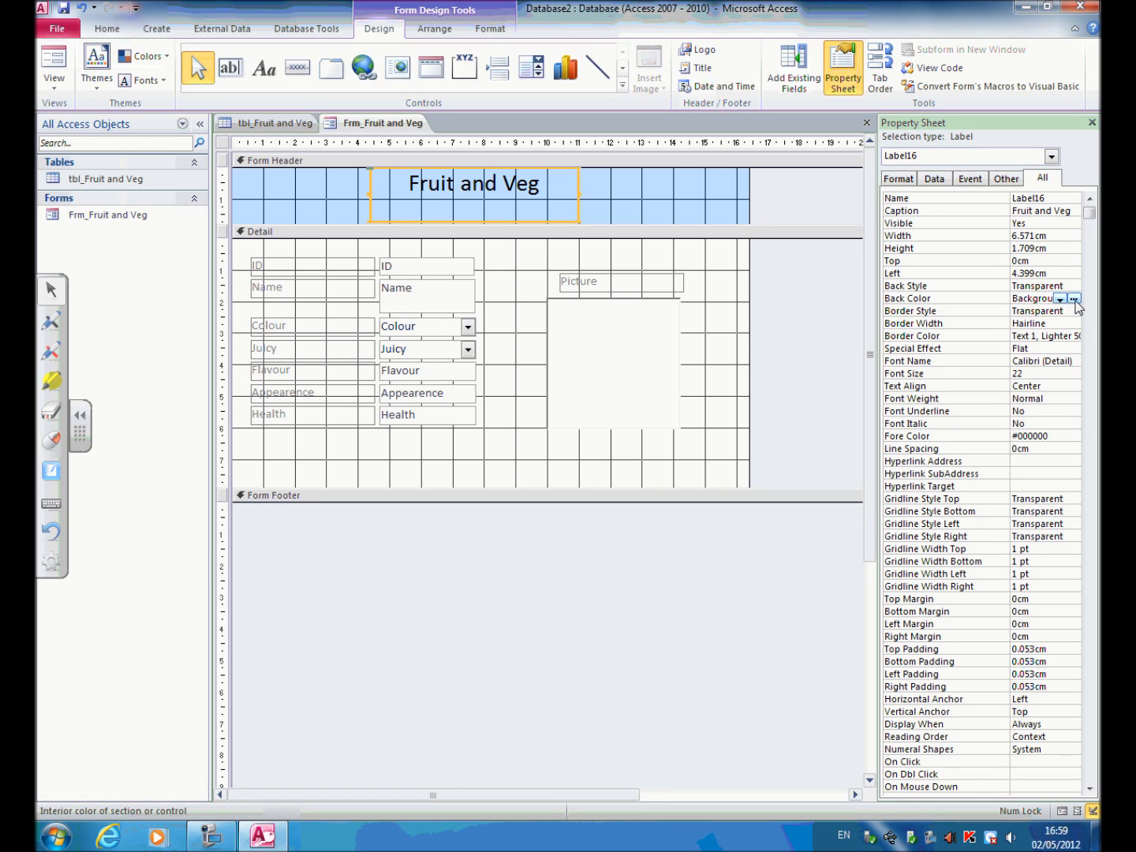
pyautogui.click(1074, 300)
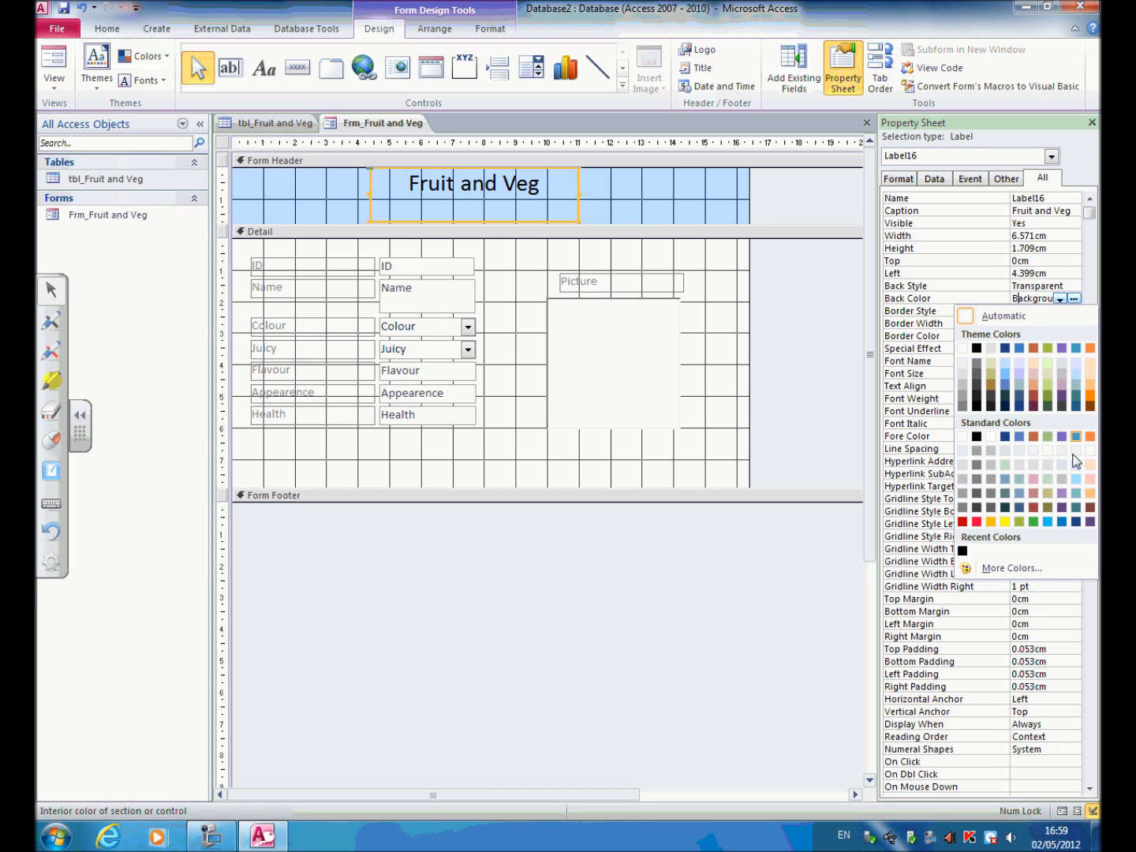
pyautogui.click(1078, 480)
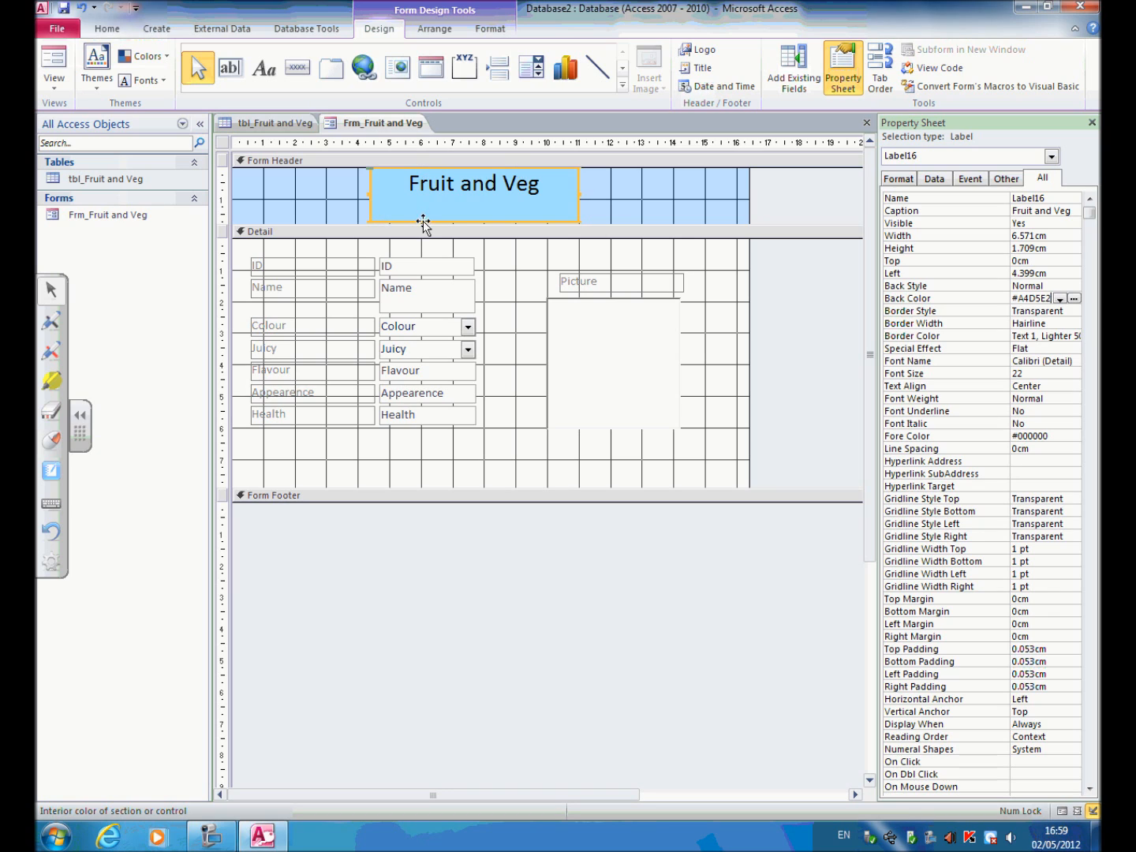
# Set the Form Header section's background to the same recent light blue, #A4D5E2.
pyautogui.click(643, 197)
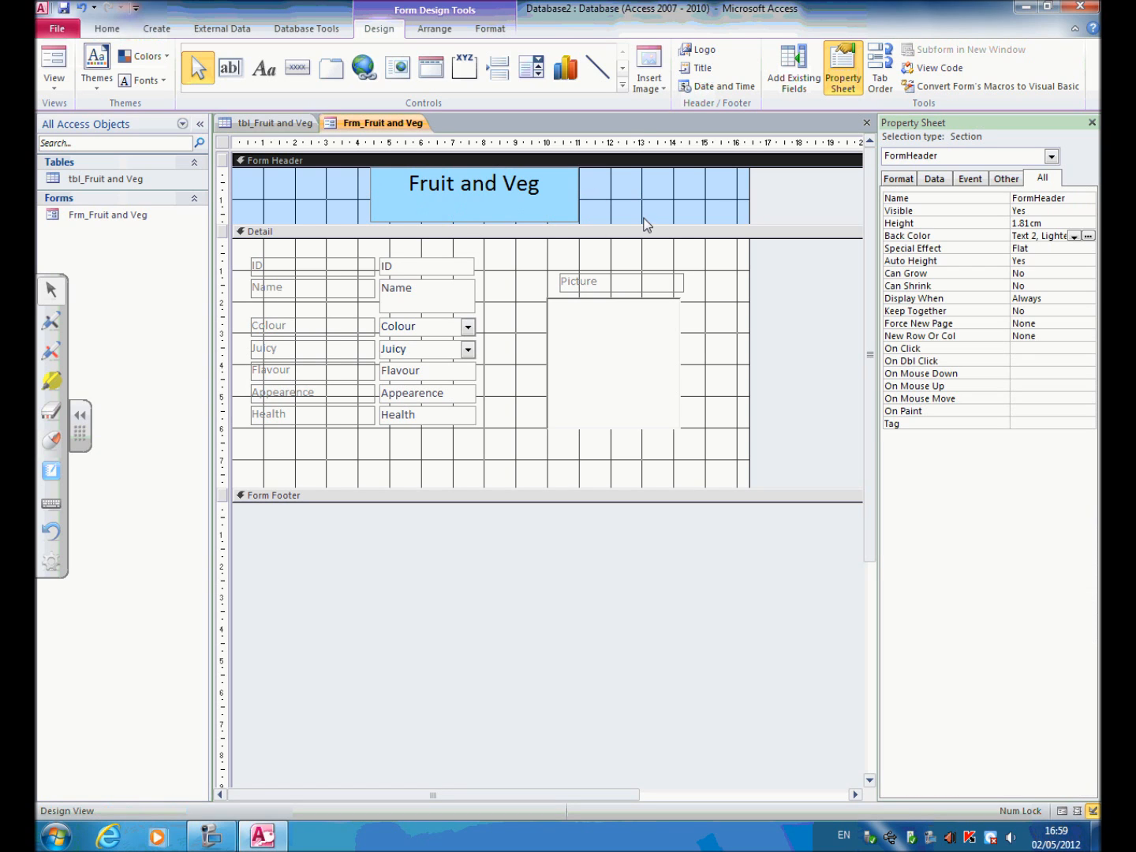
pyautogui.rightClick(634, 183)
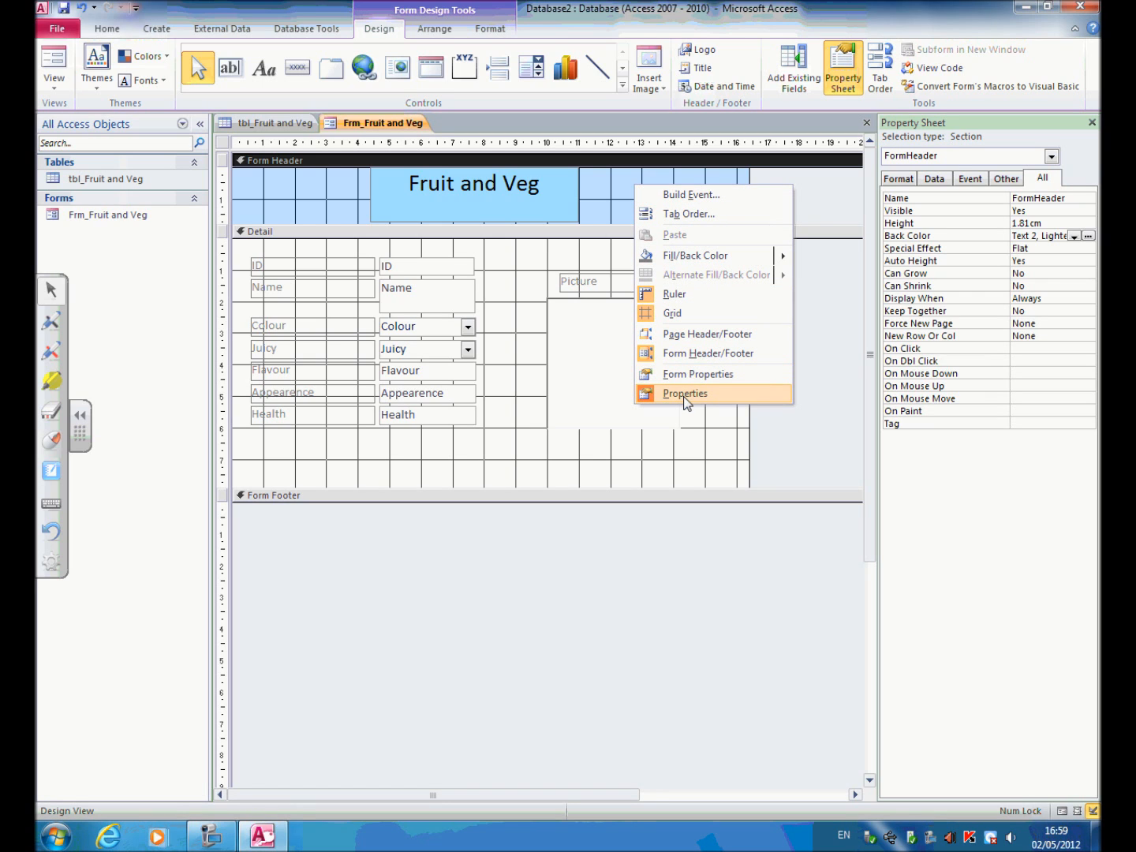
pyautogui.click(778, 449)
pyautogui.click(622, 210)
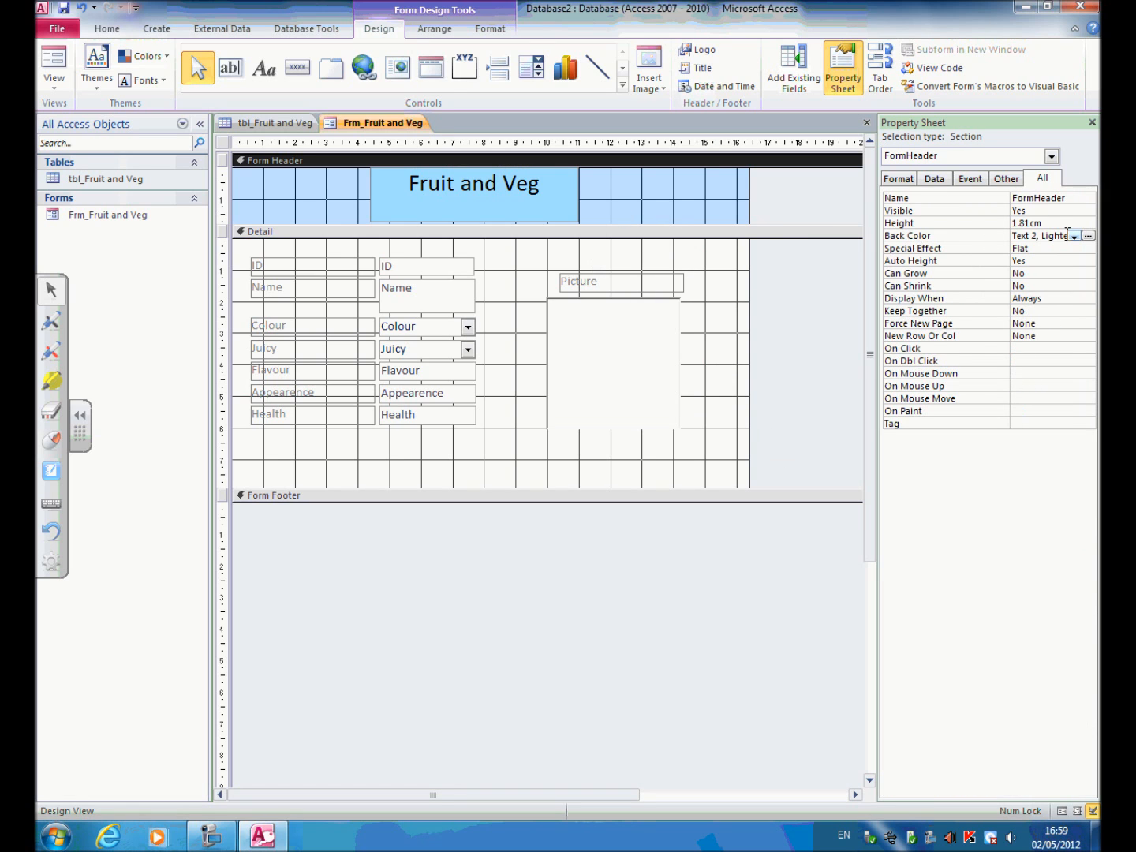
pyautogui.click(1088, 236)
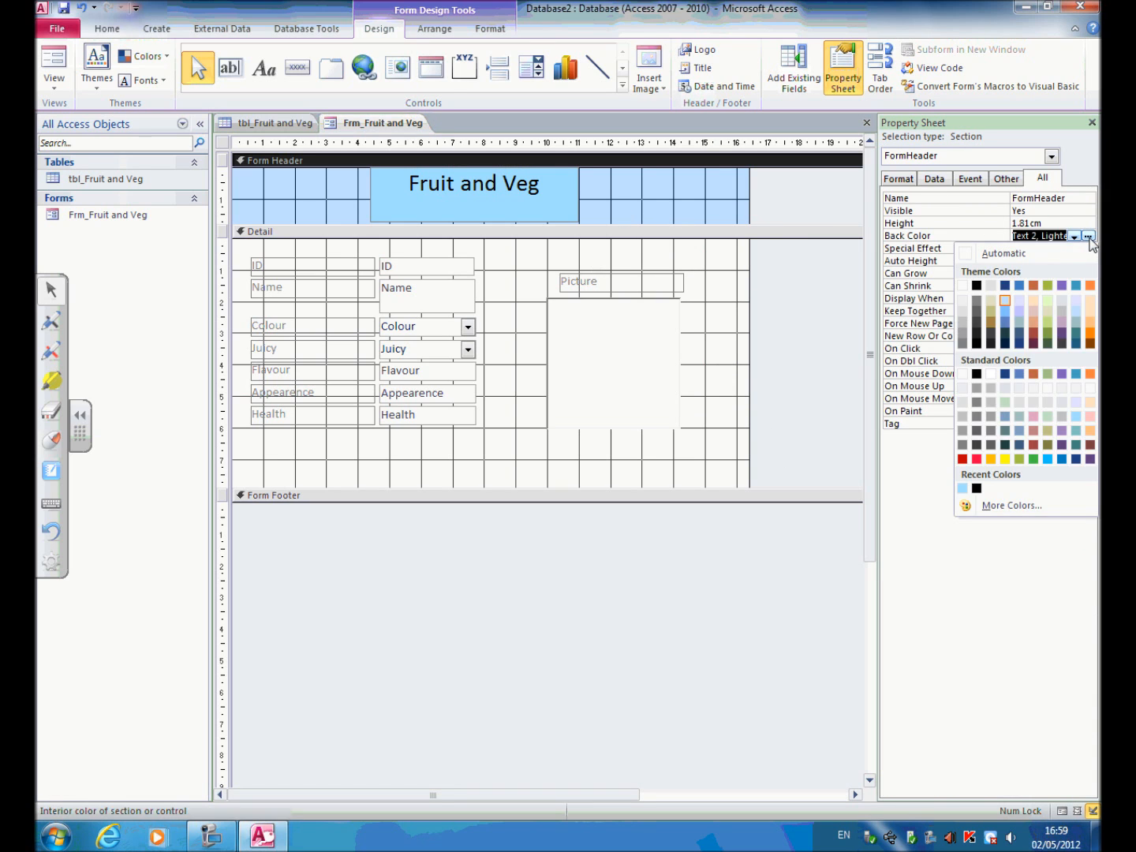
pyautogui.click(967, 488)
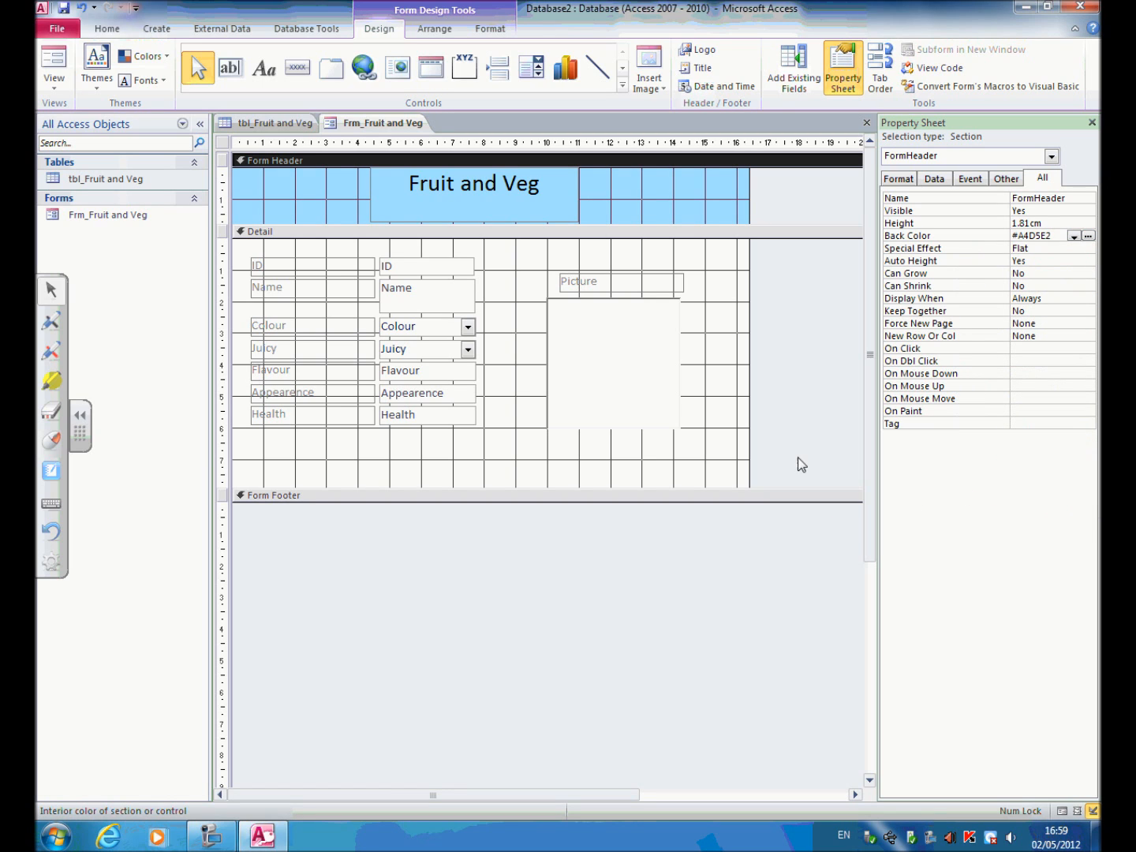
# Set the Detail section's background to bright blue, #00B7EF.
pyautogui.click(714, 311)
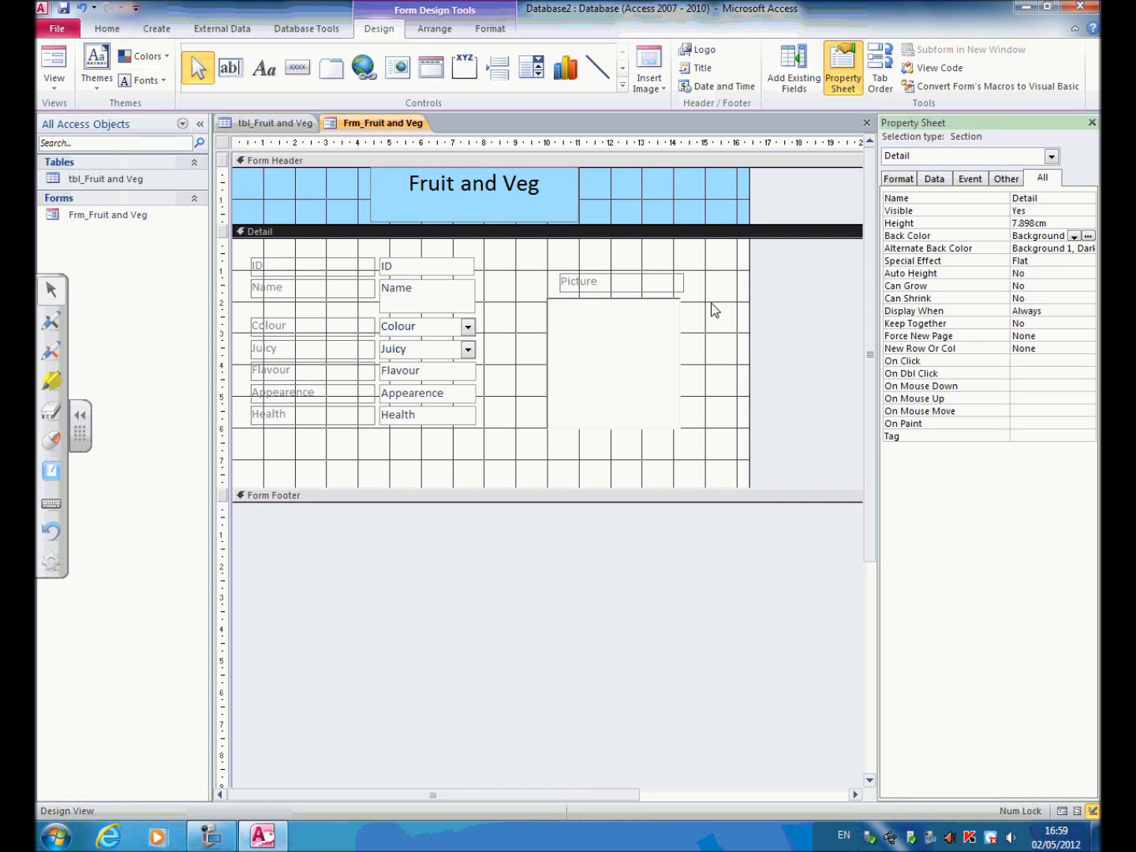
pyautogui.rightClick(714, 310)
pyautogui.click(781, 260)
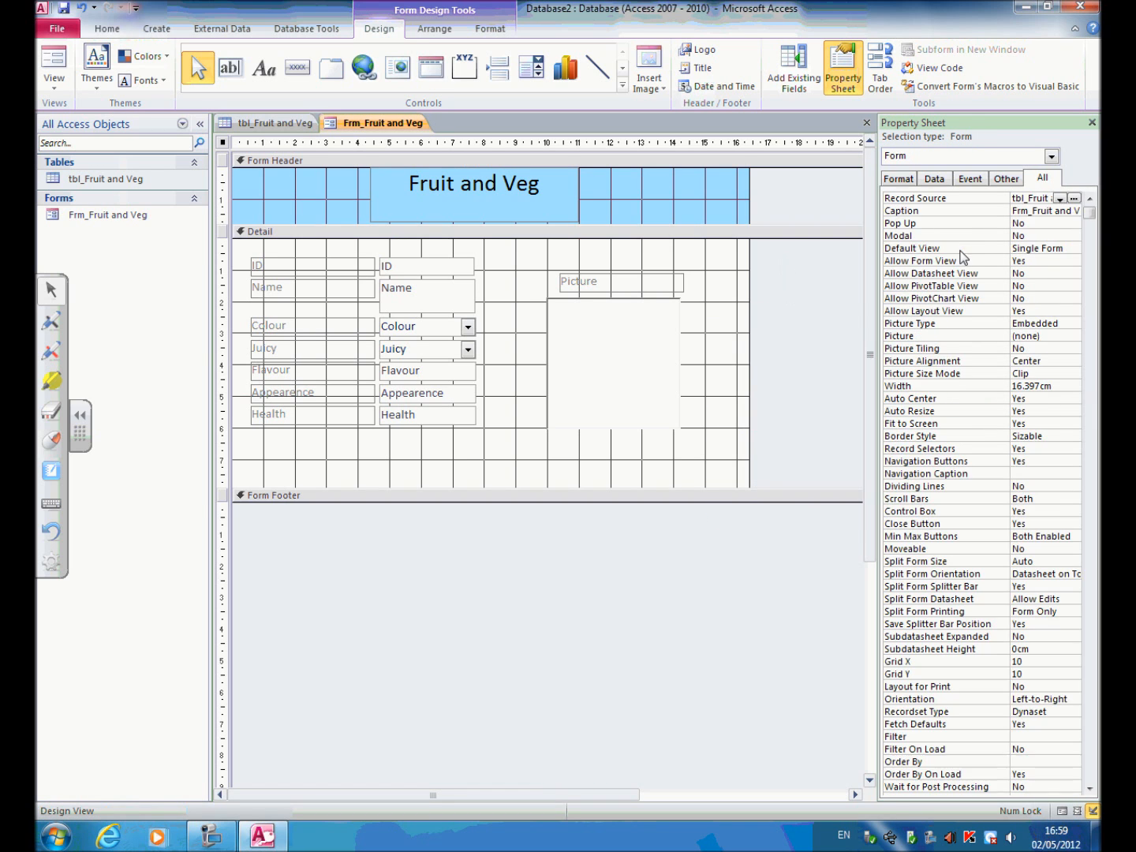
pyautogui.click(728, 330)
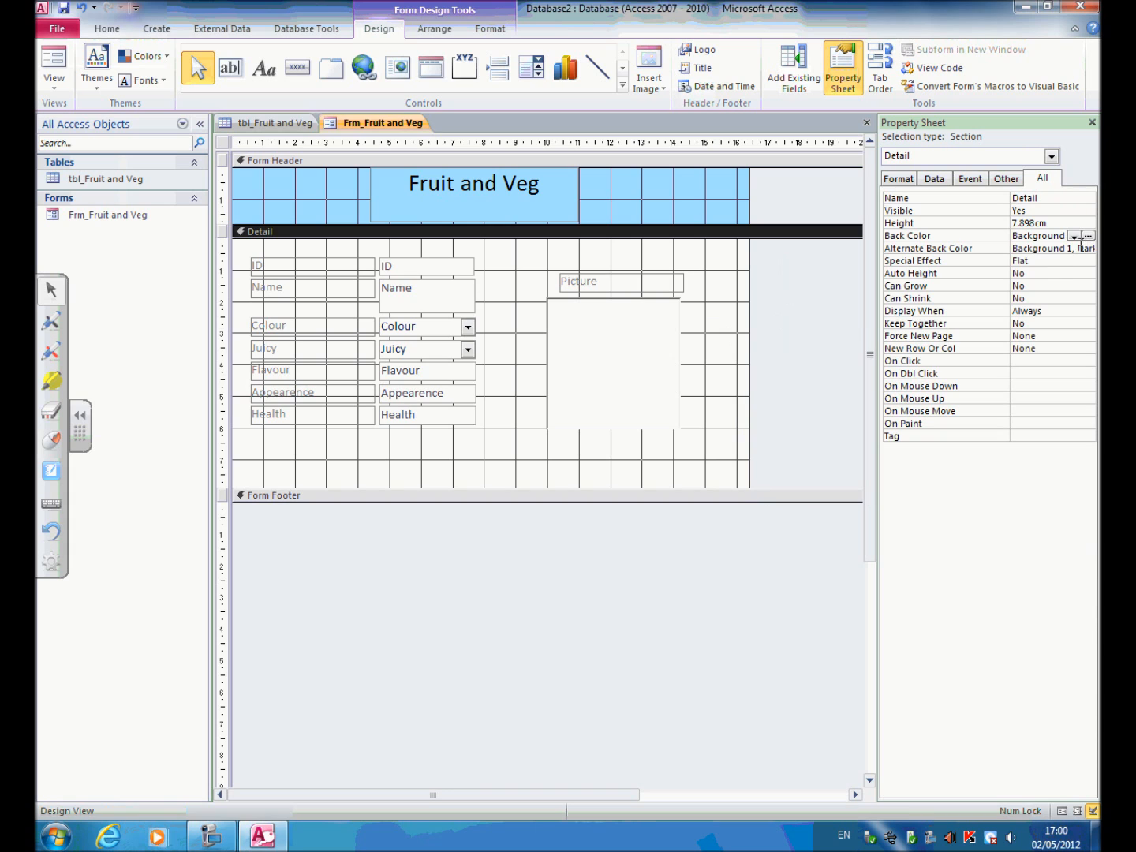
pyautogui.click(1088, 236)
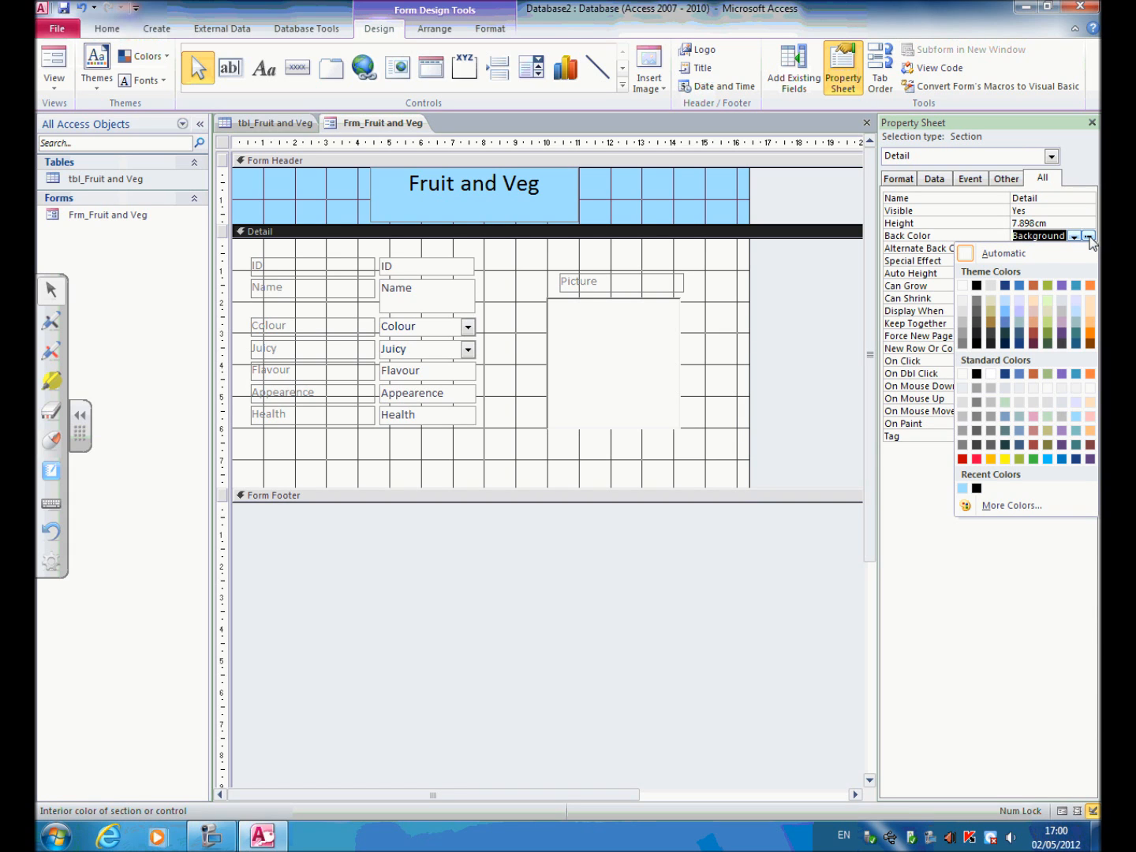
pyautogui.click(1061, 459)
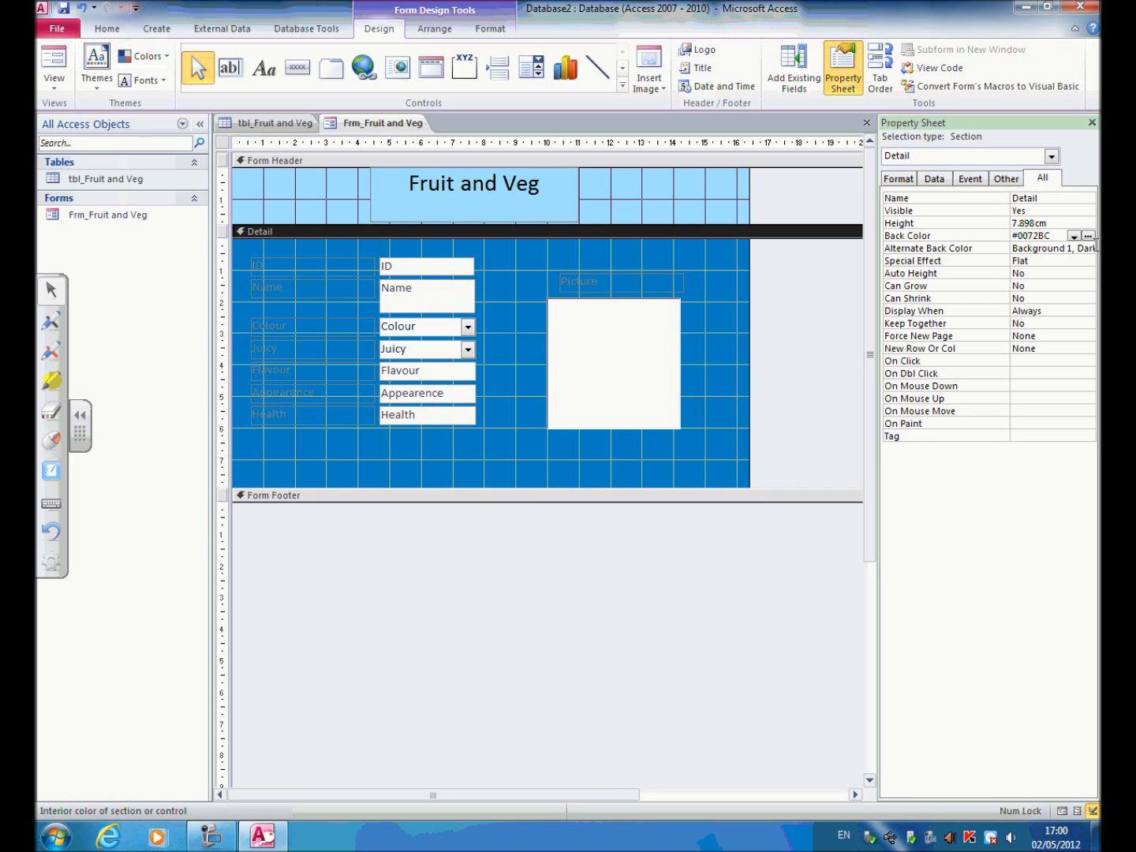
pyautogui.click(1088, 236)
pyautogui.click(1048, 460)
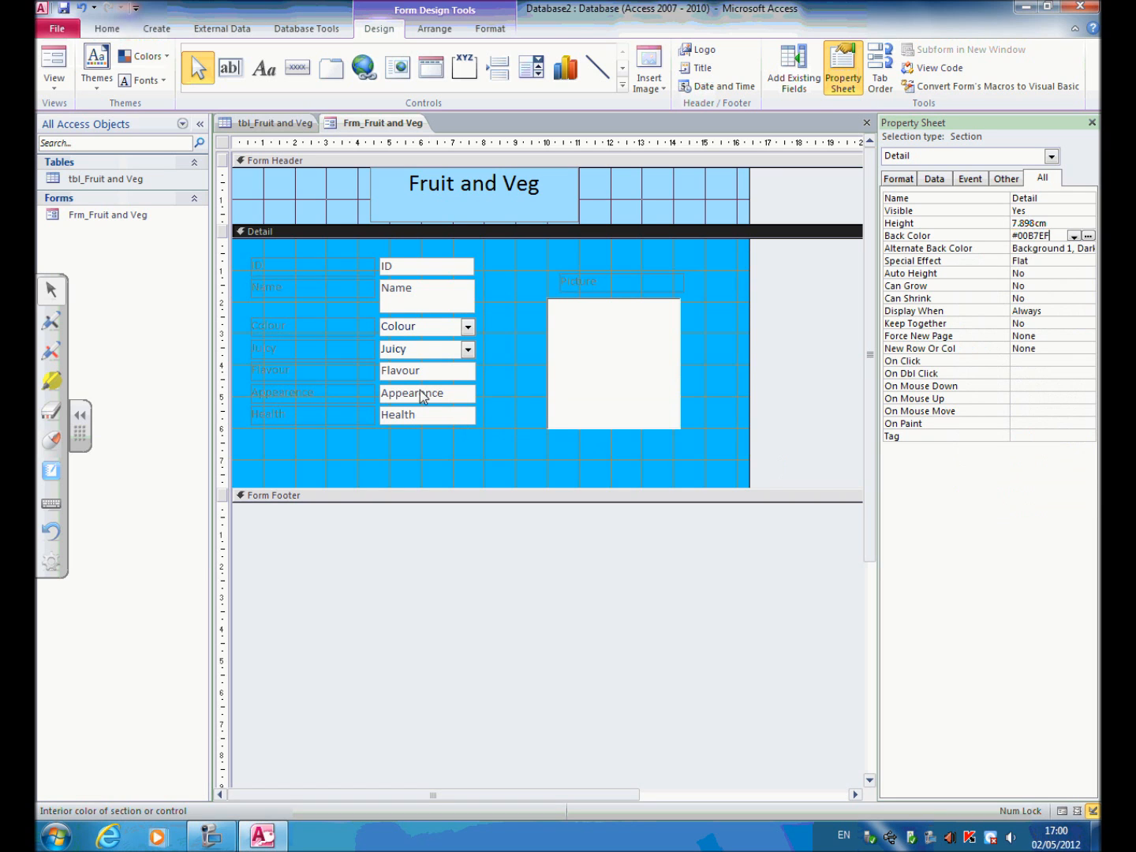
# Select all eight field labels in the Detail section, including Picture, and set their font colour to black (Text 1).
pyautogui.click(276, 266)
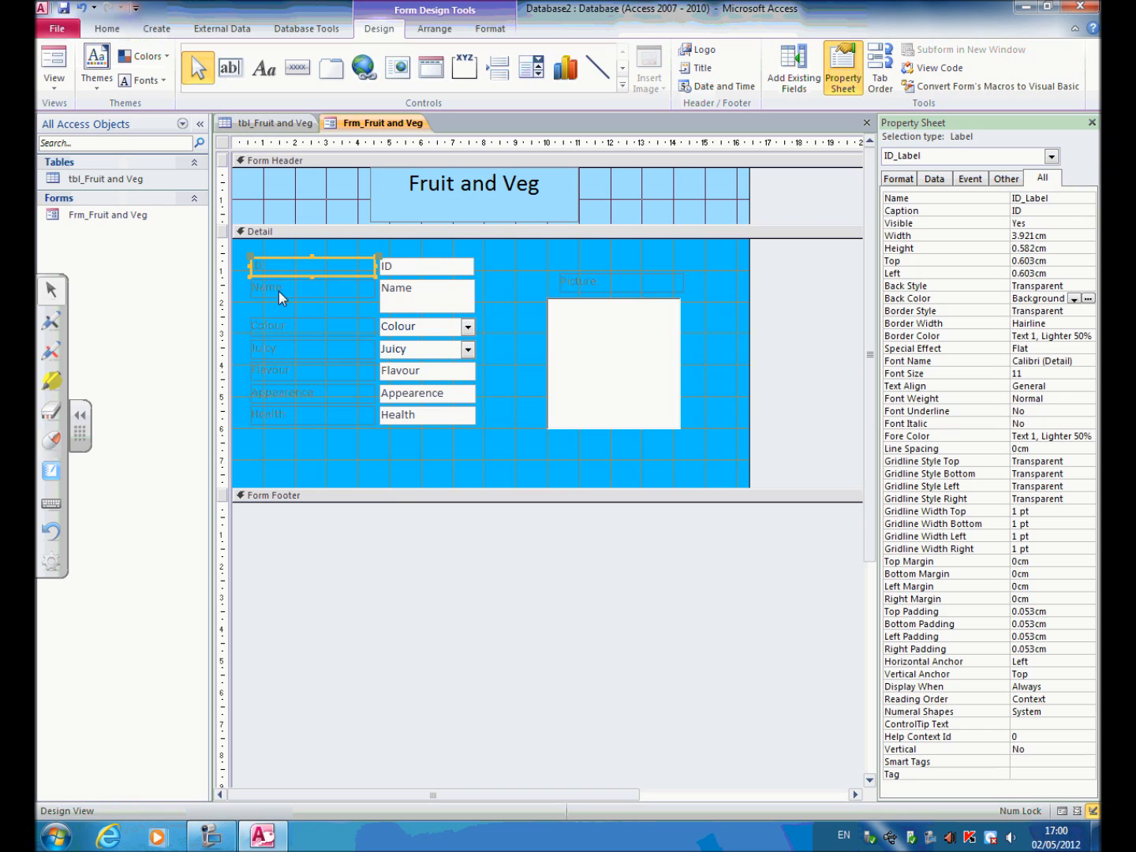
pyautogui.keyDown('shift'); pyautogui.click(281, 293); pyautogui.keyUp('shift')
pyautogui.keyDown('shift'); pyautogui.click(281, 325); pyautogui.keyUp('shift')
pyautogui.keyDown('shift'); pyautogui.click(280, 347); pyautogui.keyUp('shift')
pyautogui.keyDown('shift'); pyautogui.click(278, 370); pyautogui.keyUp('shift')
pyautogui.keyDown('shift'); pyautogui.click(272, 395); pyautogui.keyUp('shift')
pyautogui.keyDown('shift'); pyautogui.click(270, 412); pyautogui.keyUp('shift')
pyautogui.keyDown('shift'); pyautogui.click(583, 282); pyautogui.keyUp('shift')
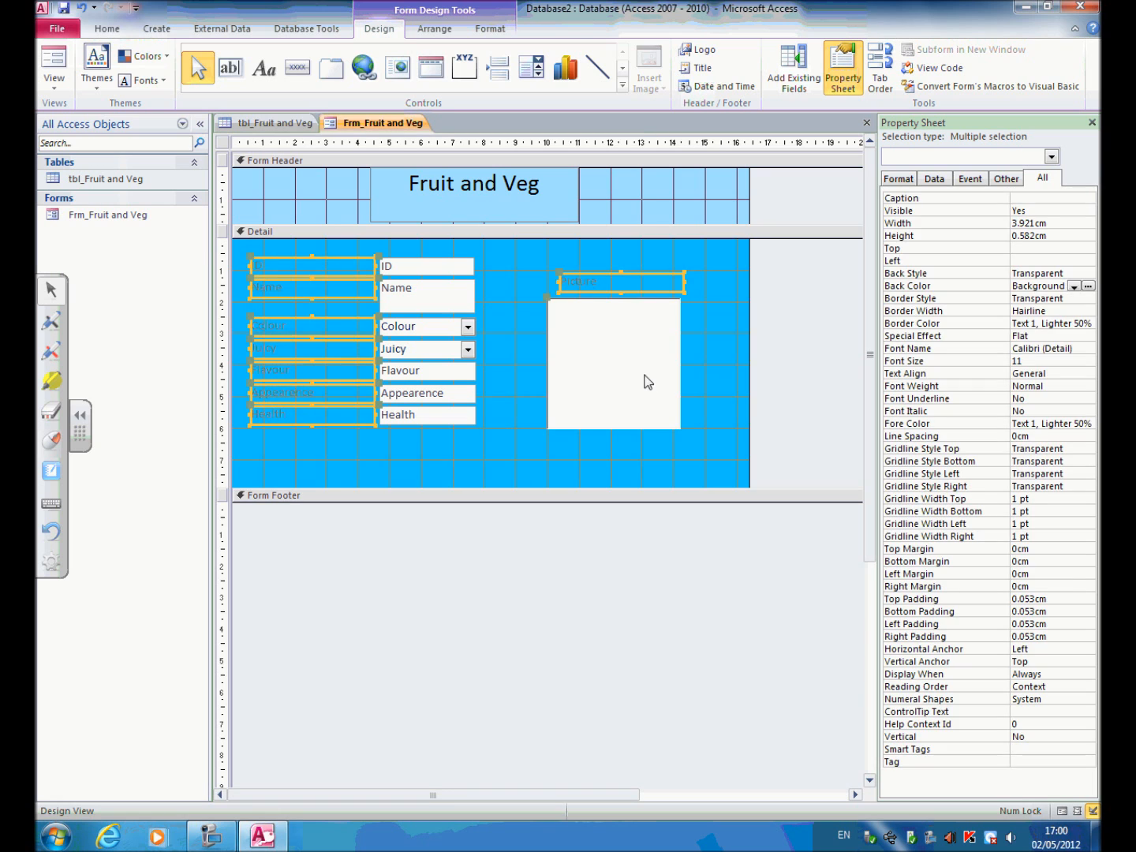
pyautogui.click(1059, 423)
pyautogui.click(1088, 424)
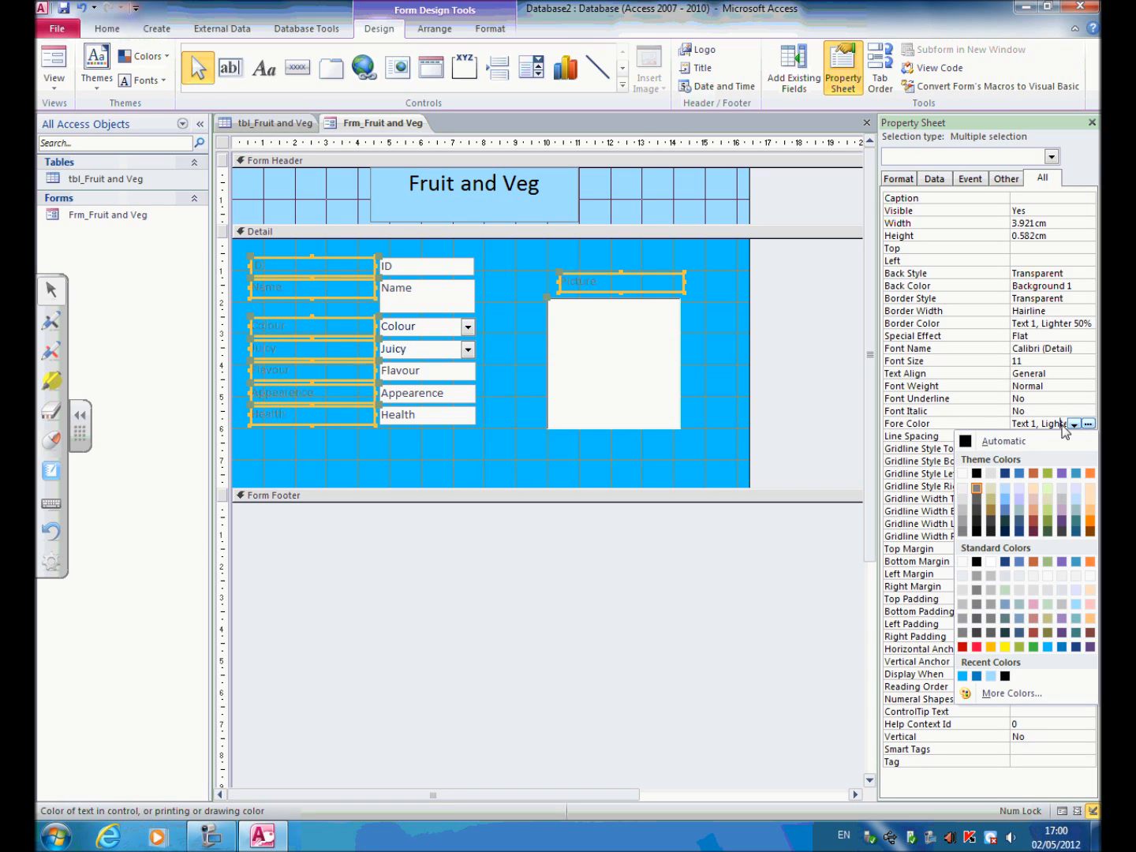
pyautogui.click(976, 473)
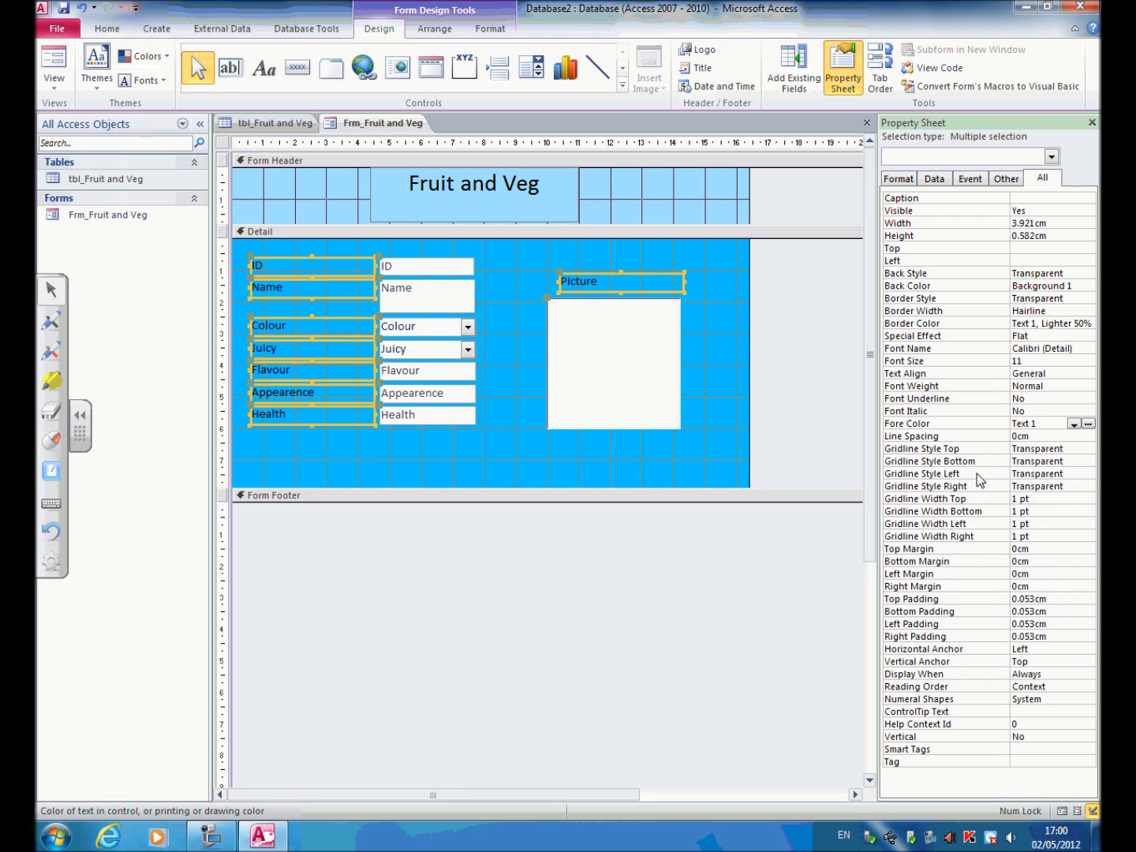
# Set the font size of the selected field labels to 14 and deselect them.
pyautogui.click(1028, 363)
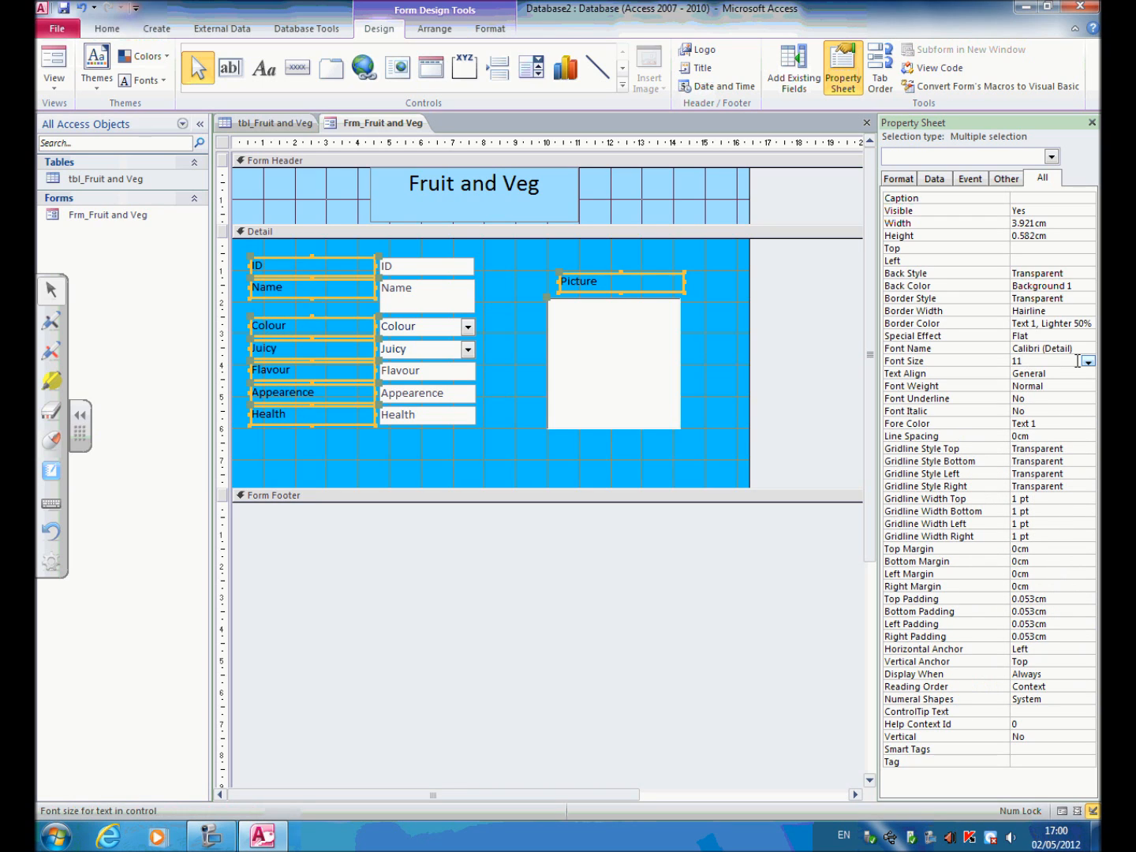
pyautogui.click(1088, 361)
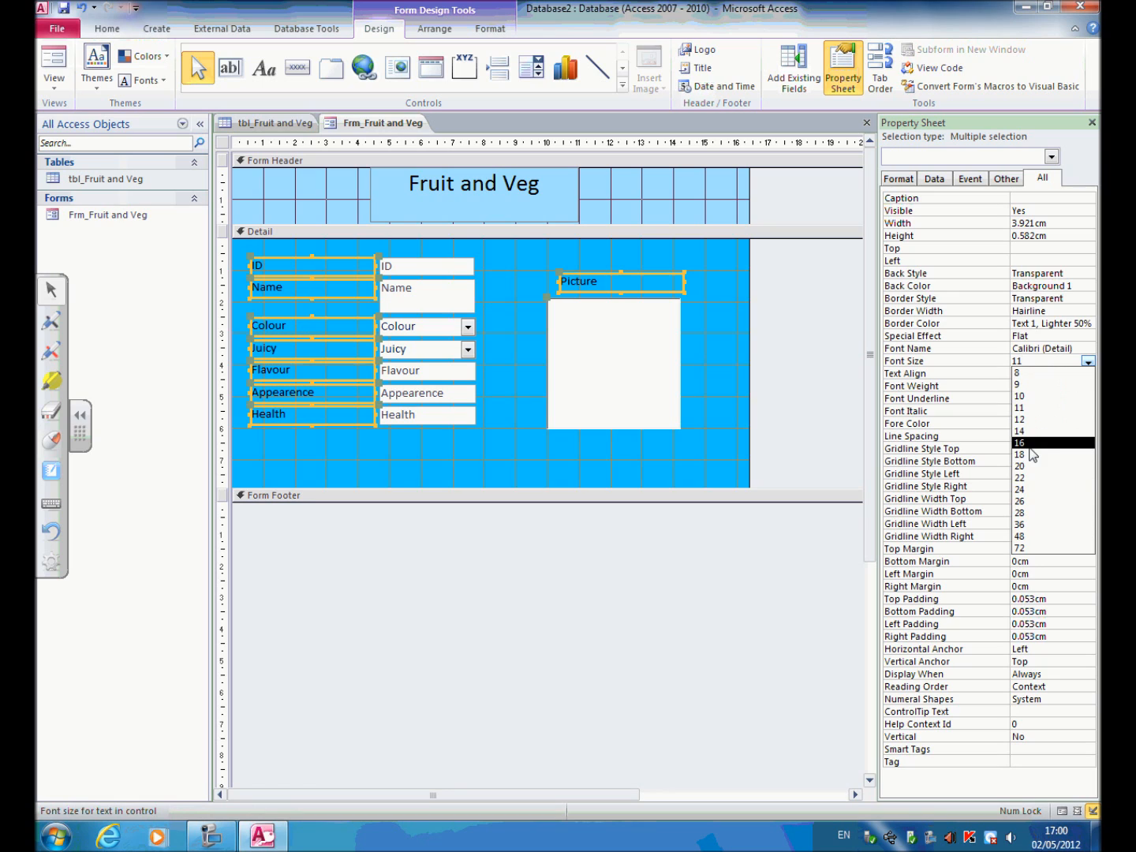
pyautogui.click(1033, 443)
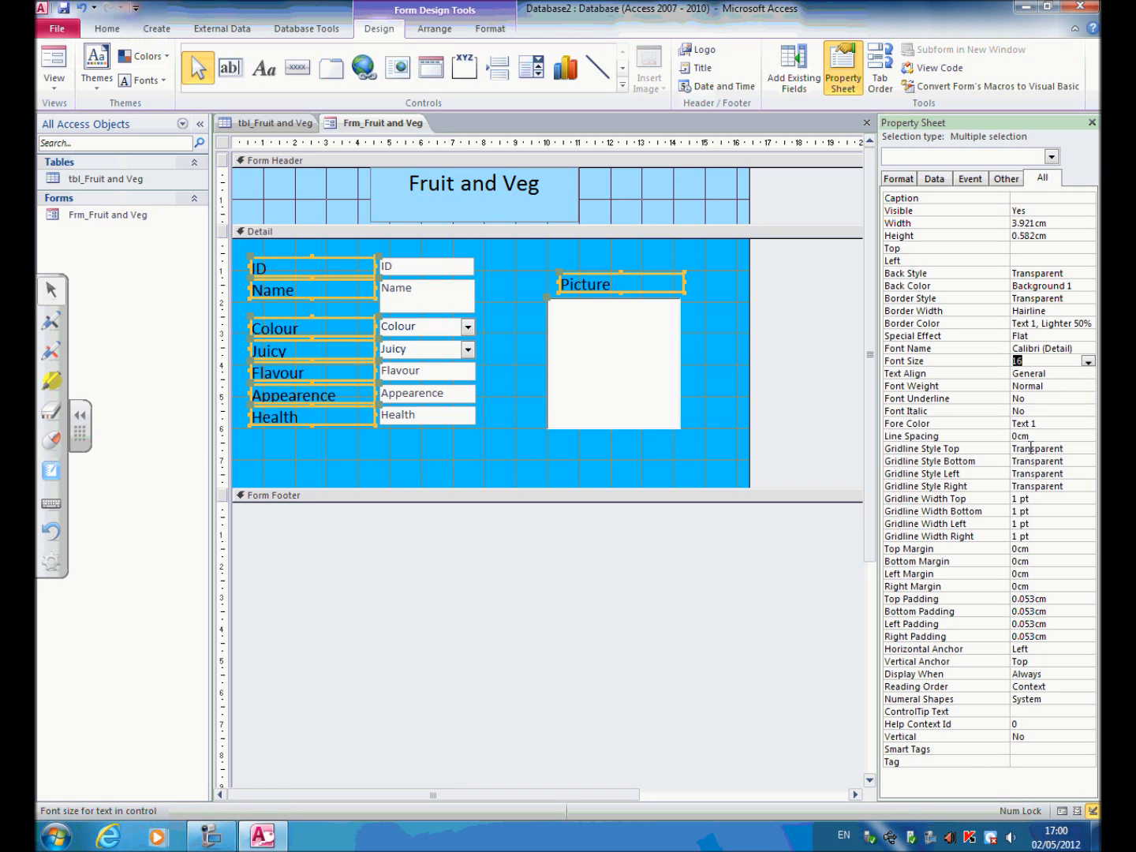
pyautogui.click(1090, 362)
pyautogui.click(1050, 430)
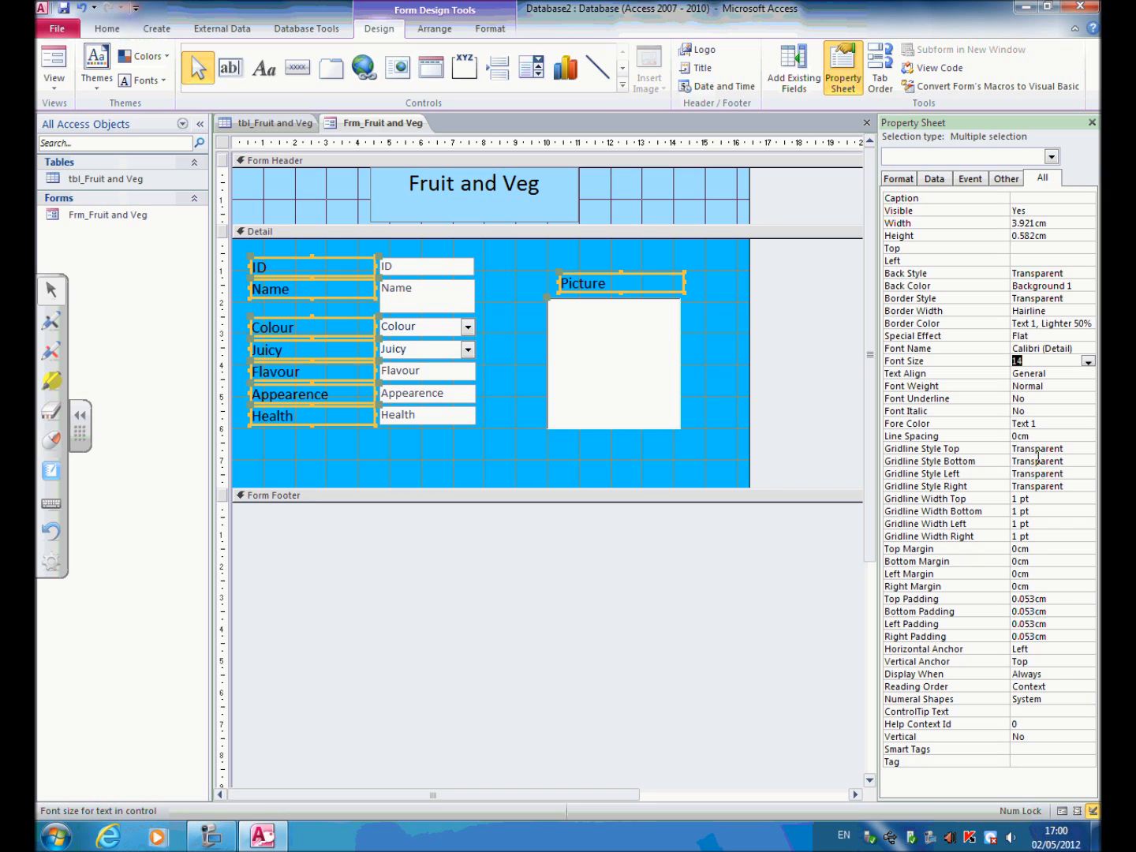
pyautogui.click(778, 537)
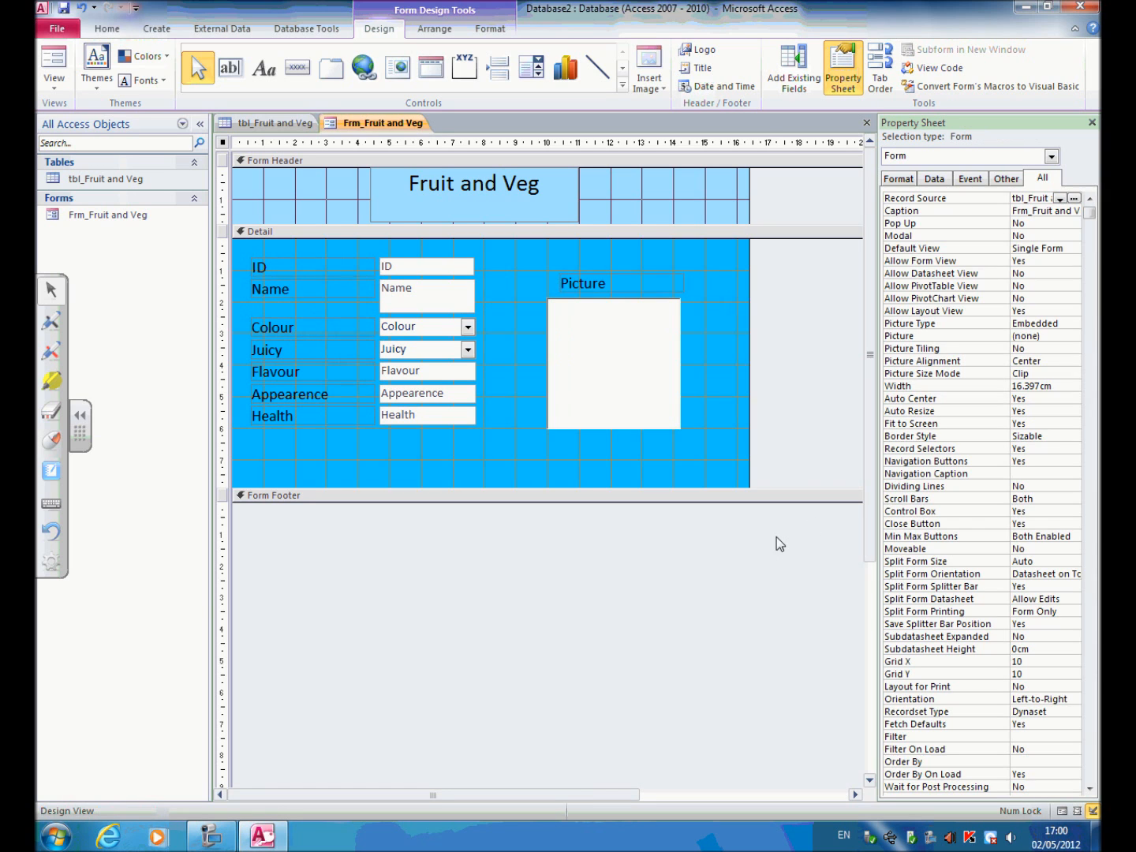
# Move the picture frame and its label slightly right, placing the frame about 10.2 cm from the form's left edge.
pyautogui.click(676, 374)
pyautogui.moveTo(678, 355); pyautogui.dragTo(685, 355)
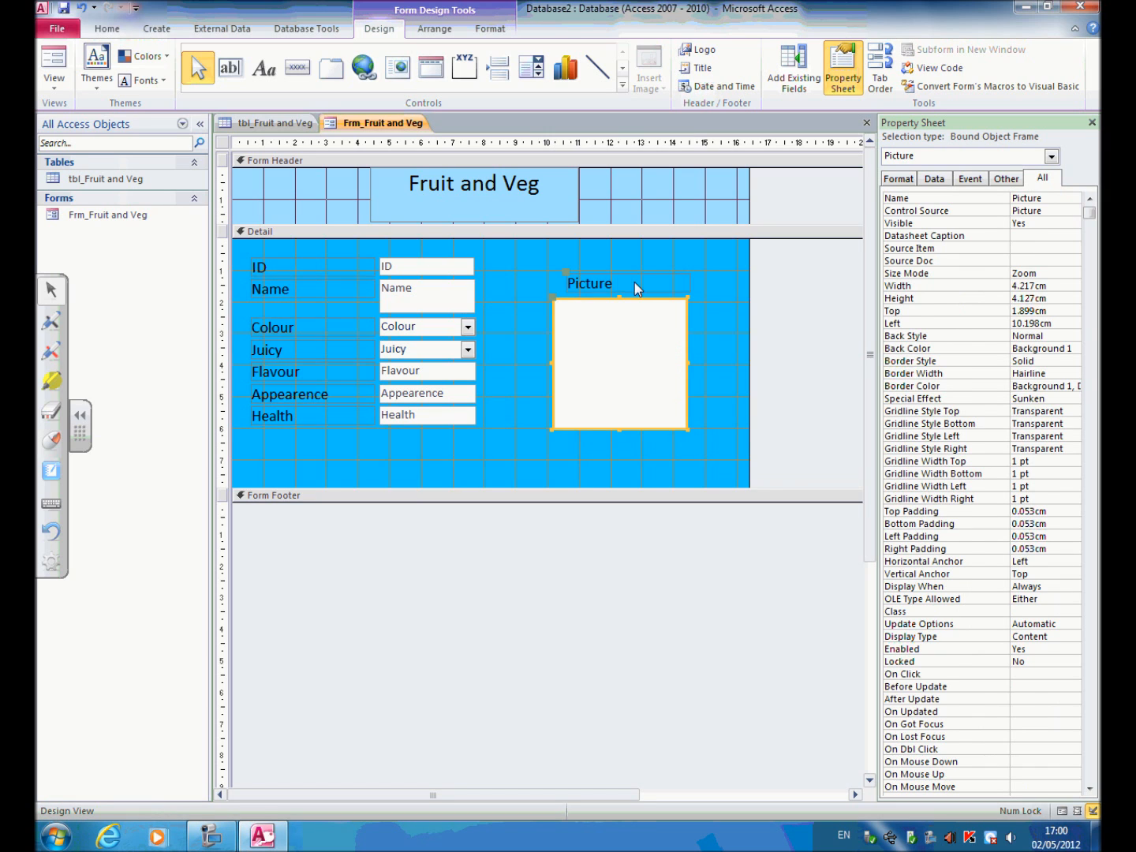
# Move the Picture label slightly left above its frame, keeping the frame in place, and display the form in Form View.
pyautogui.click(634, 284)
pyautogui.click(578, 265)
pyautogui.click(569, 276)
pyautogui.moveTo(565, 271); pyautogui.dragTo(556, 272)
pyautogui.click(672, 454)
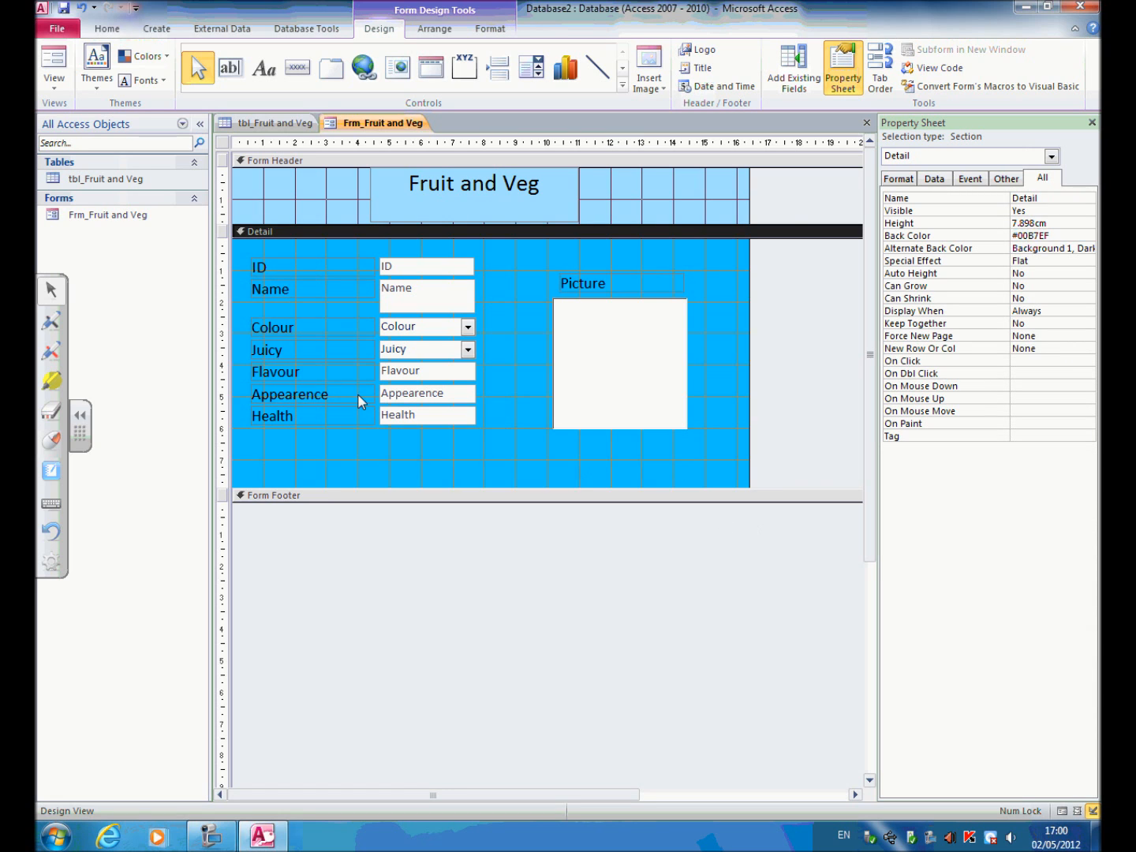
pyautogui.click(54, 70)
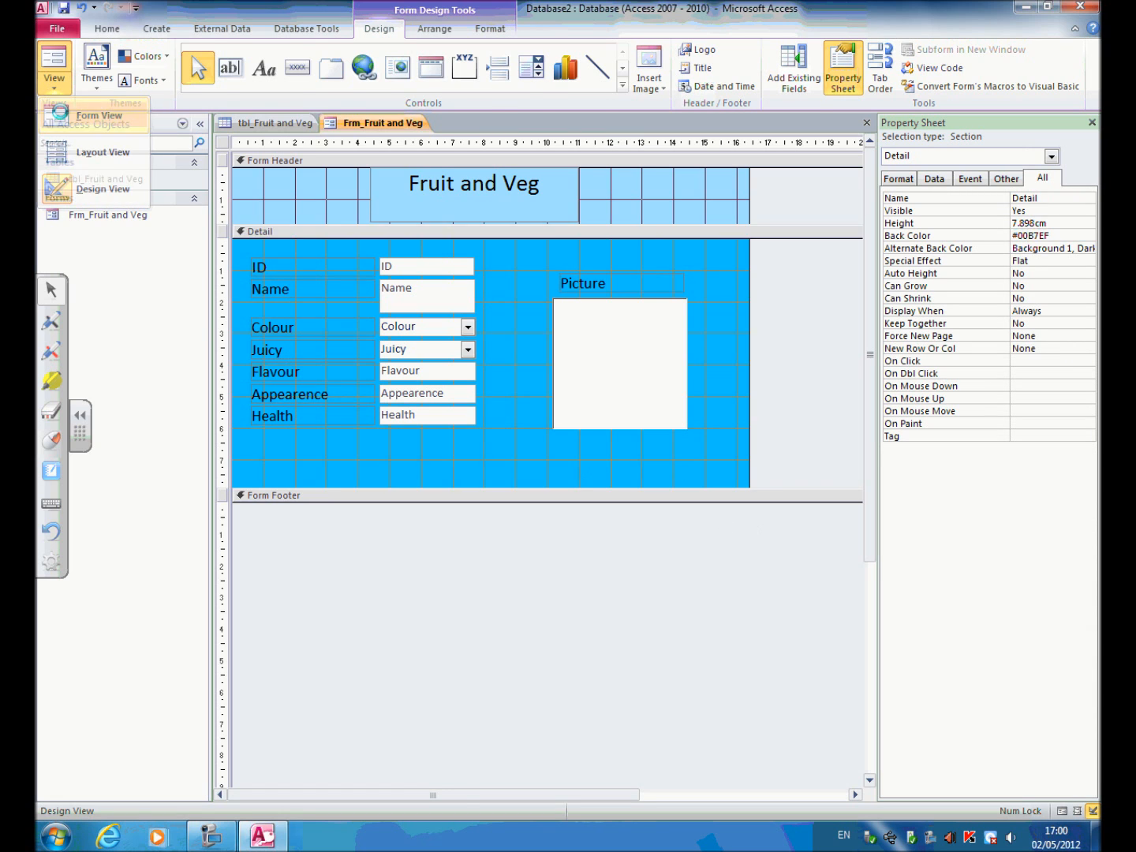
pyautogui.click(99, 116)
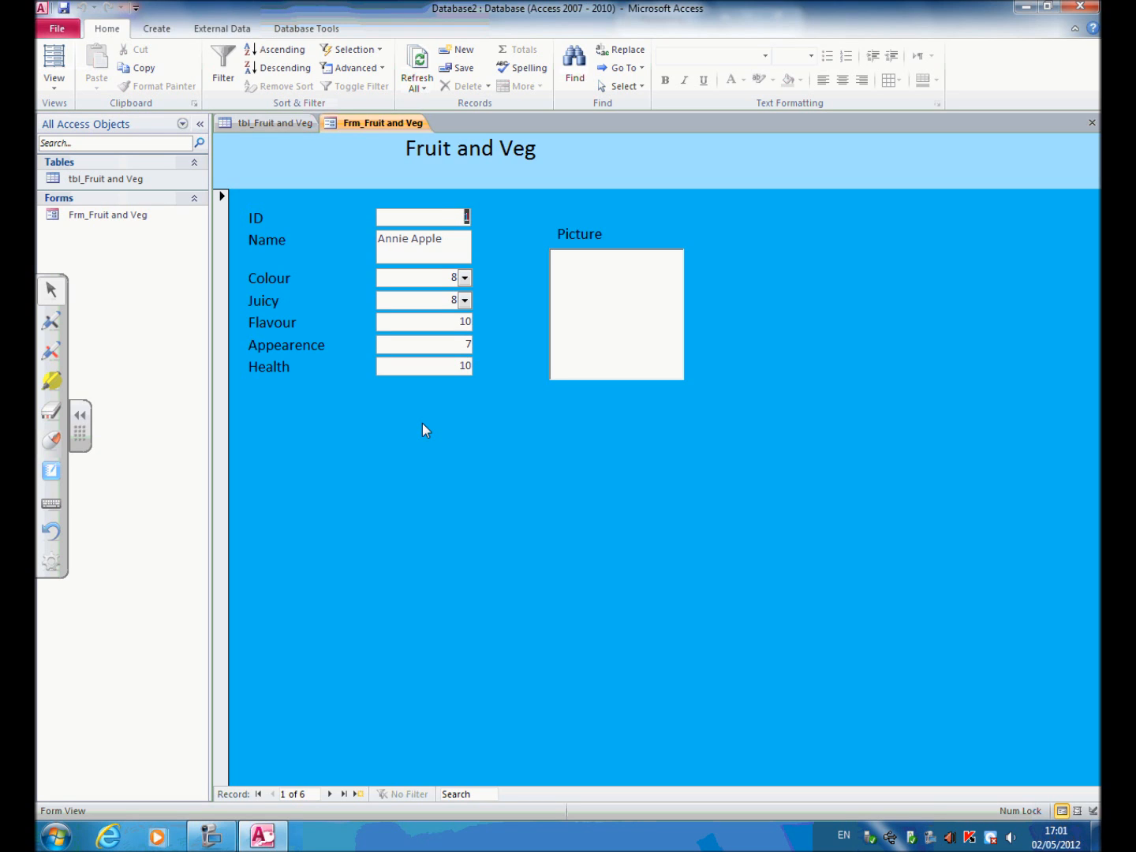
pyautogui.click(209, 836)
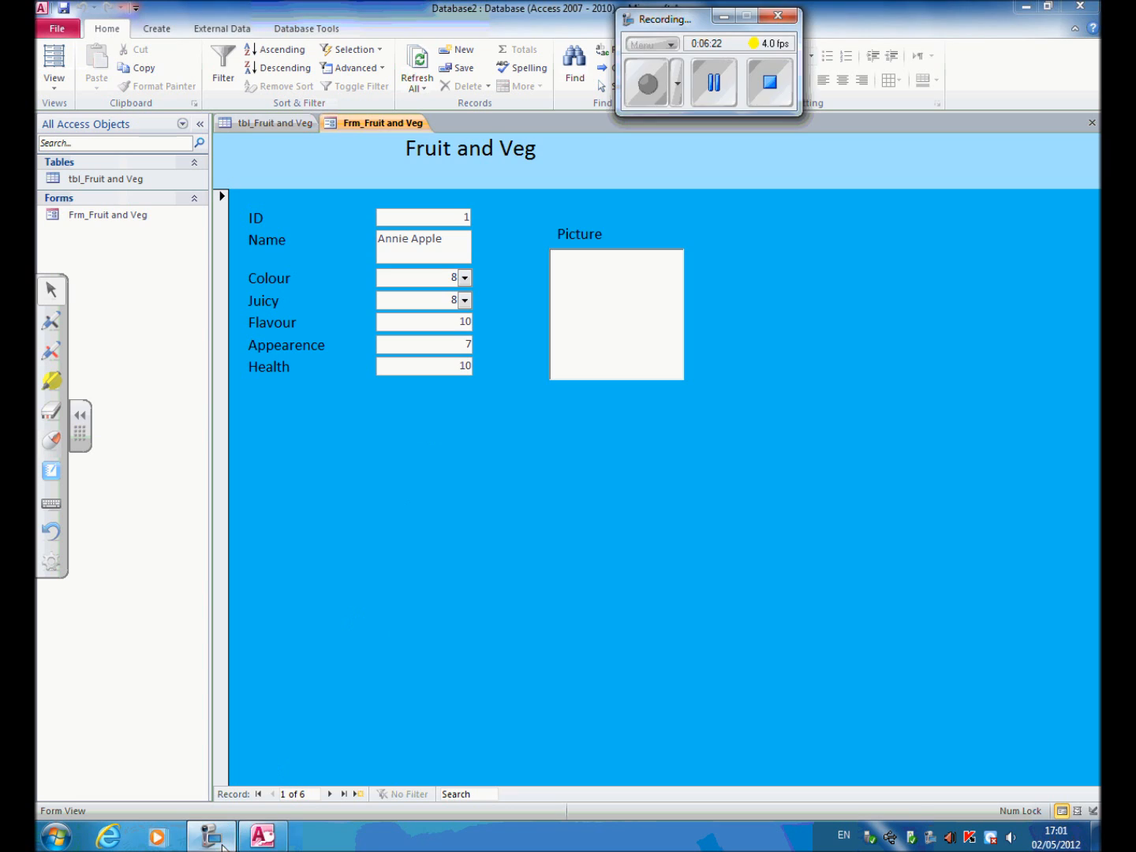
pyautogui.click(707, 101)
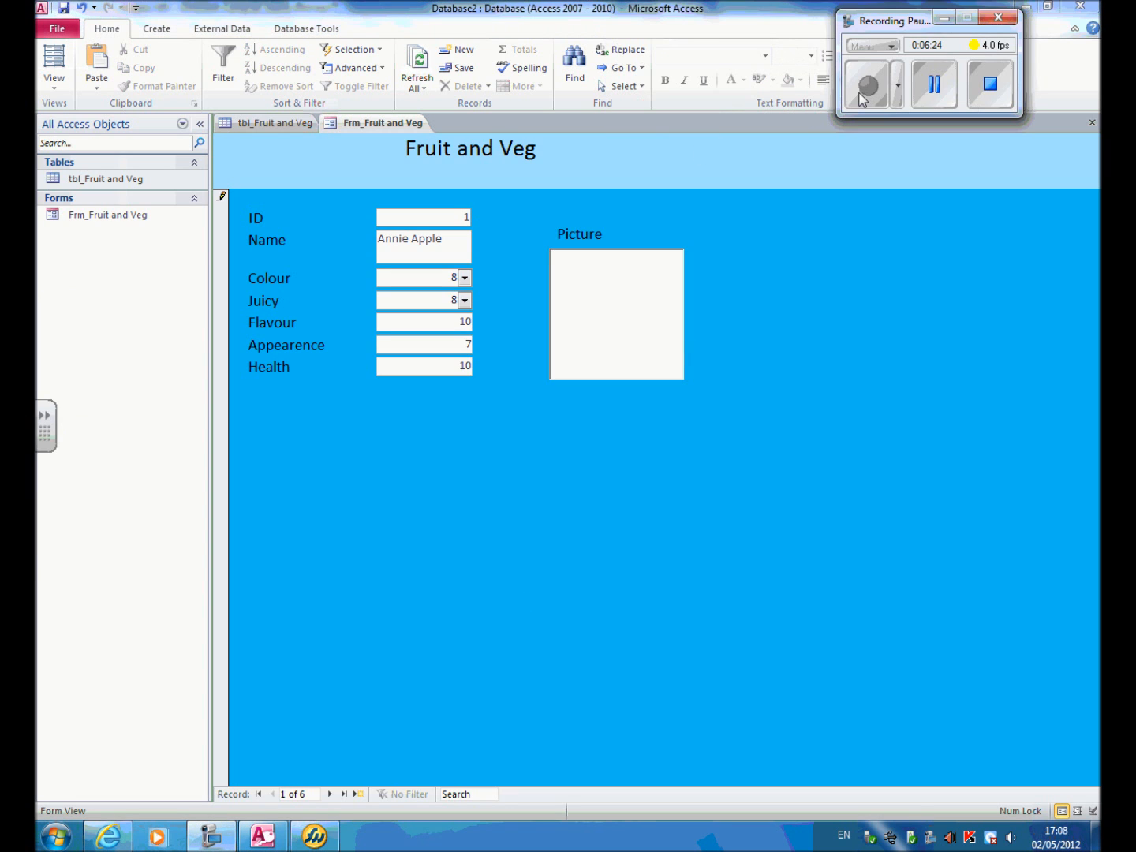
pyautogui.click(861, 94)
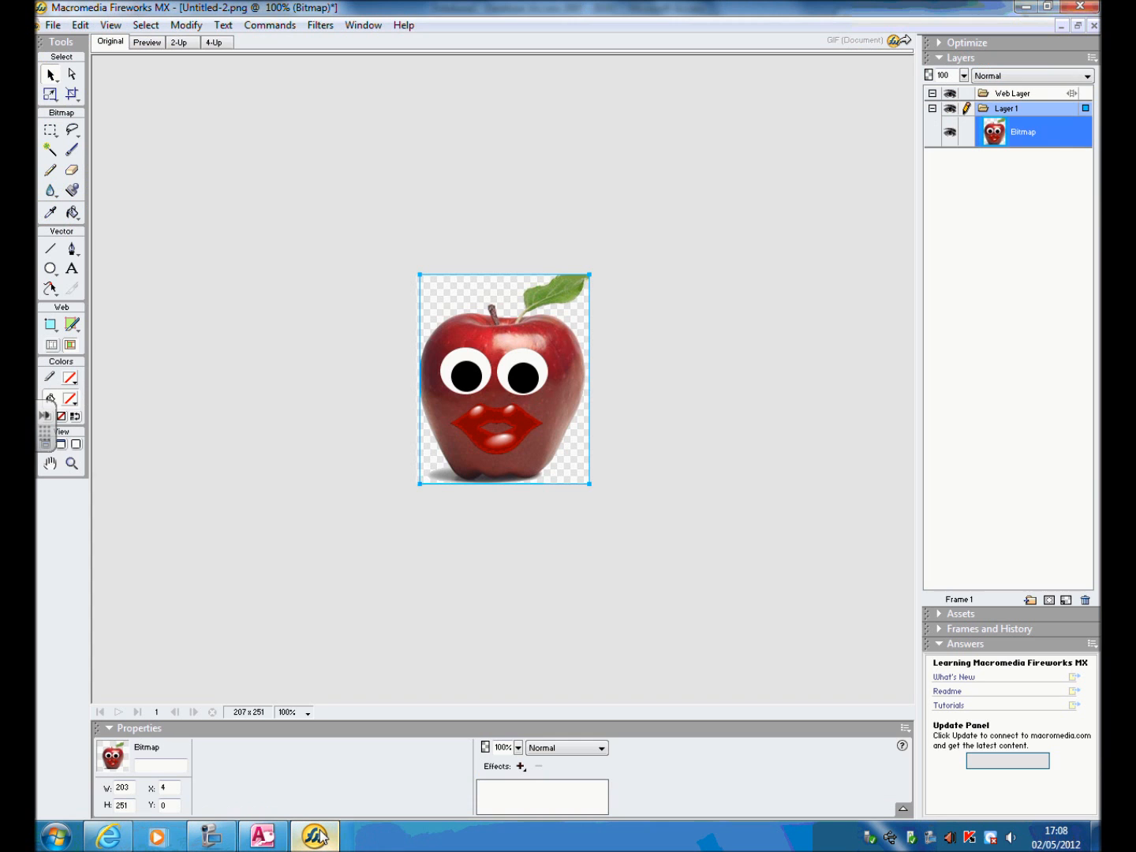
# Switch to Macromedia Fireworks and copy the selected apple bitmap with the cartoon face.
pyautogui.click(315, 835)
pyautogui.rightClick(529, 462)
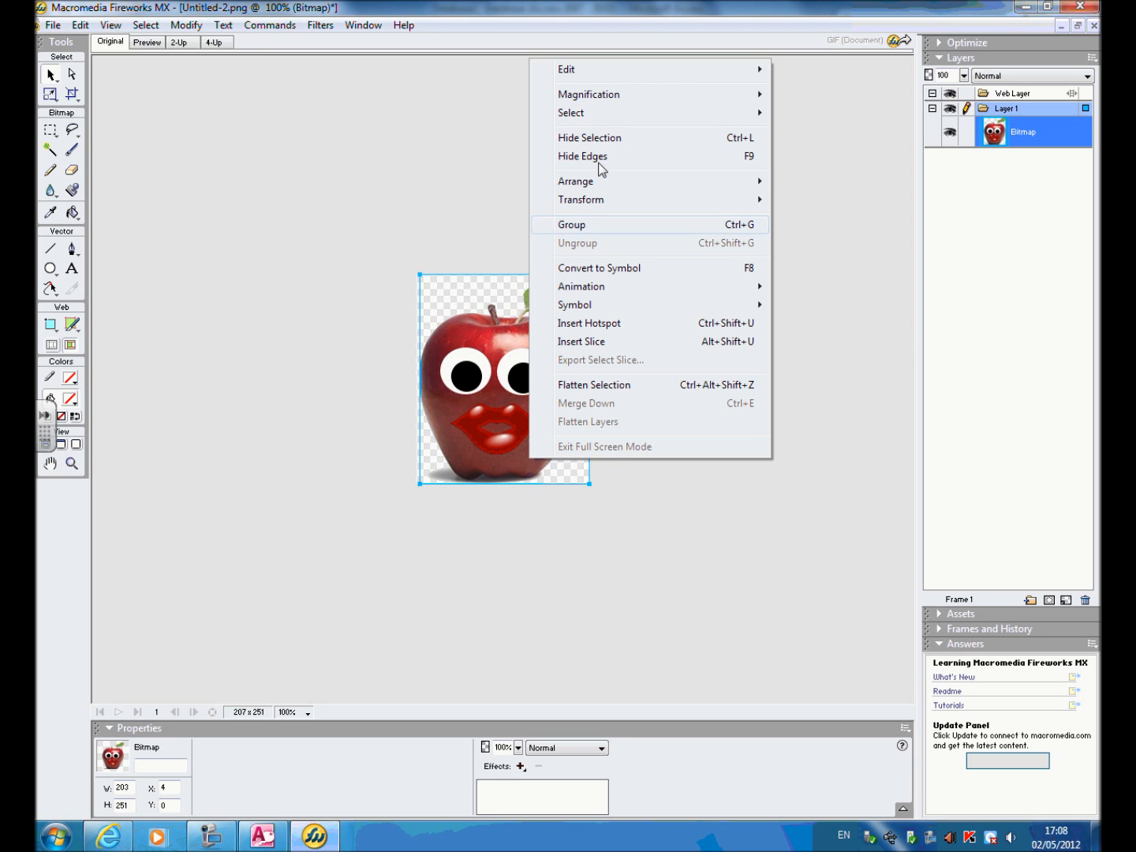
pyautogui.moveTo(674, 74)
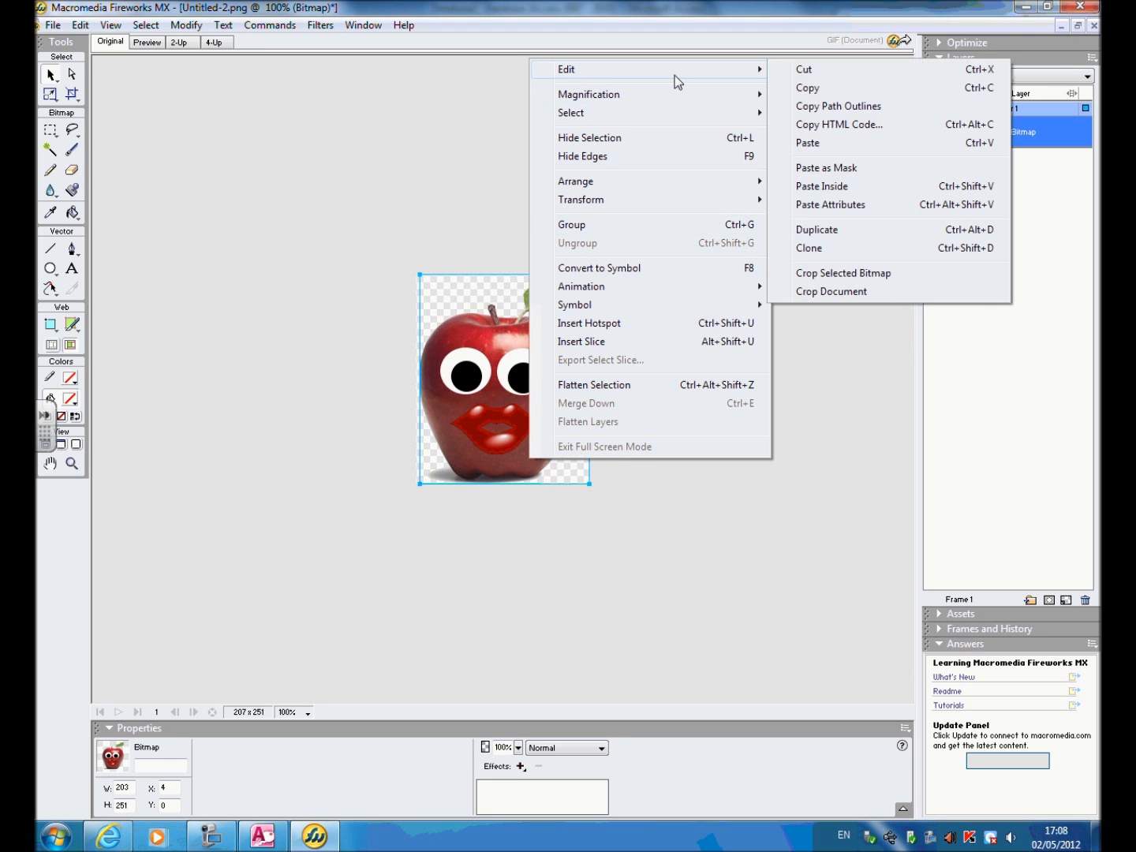
pyautogui.click(806, 88)
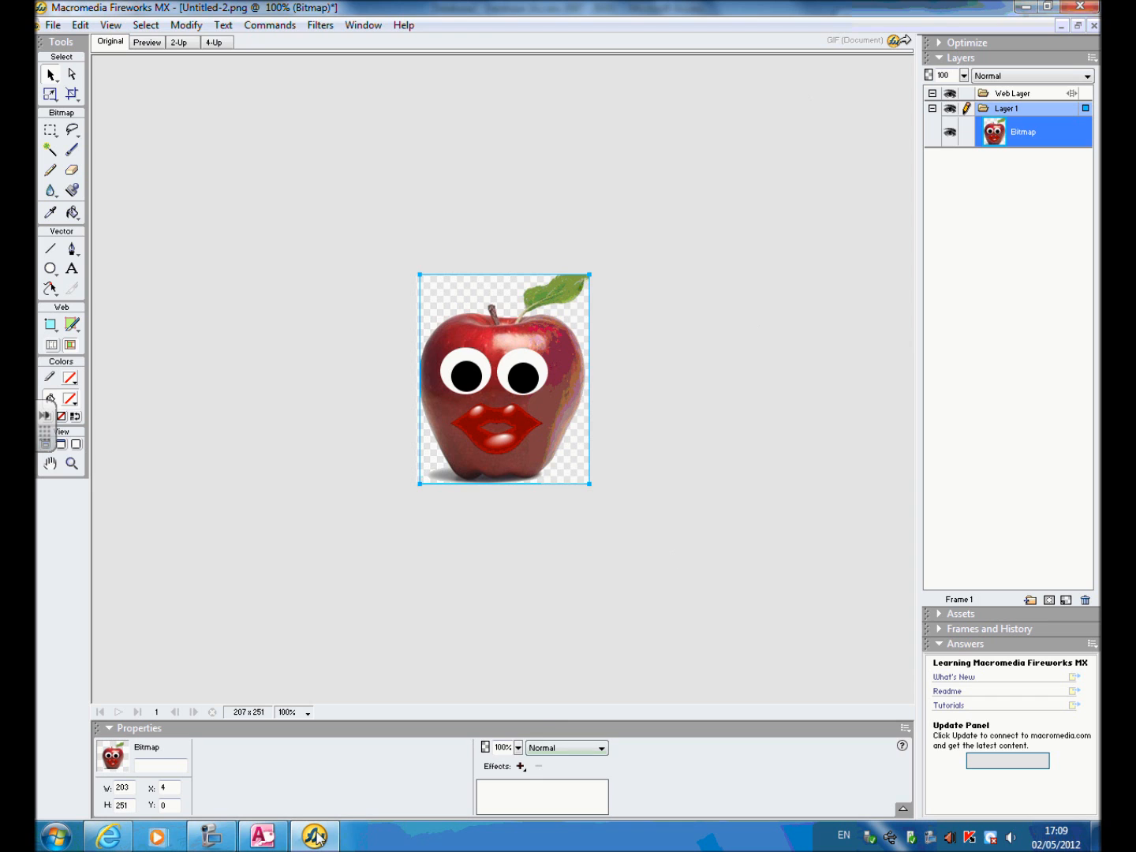
# Return to the Access form and paste the copied apple image into the first record's Picture field.
pyautogui.click(262, 835)
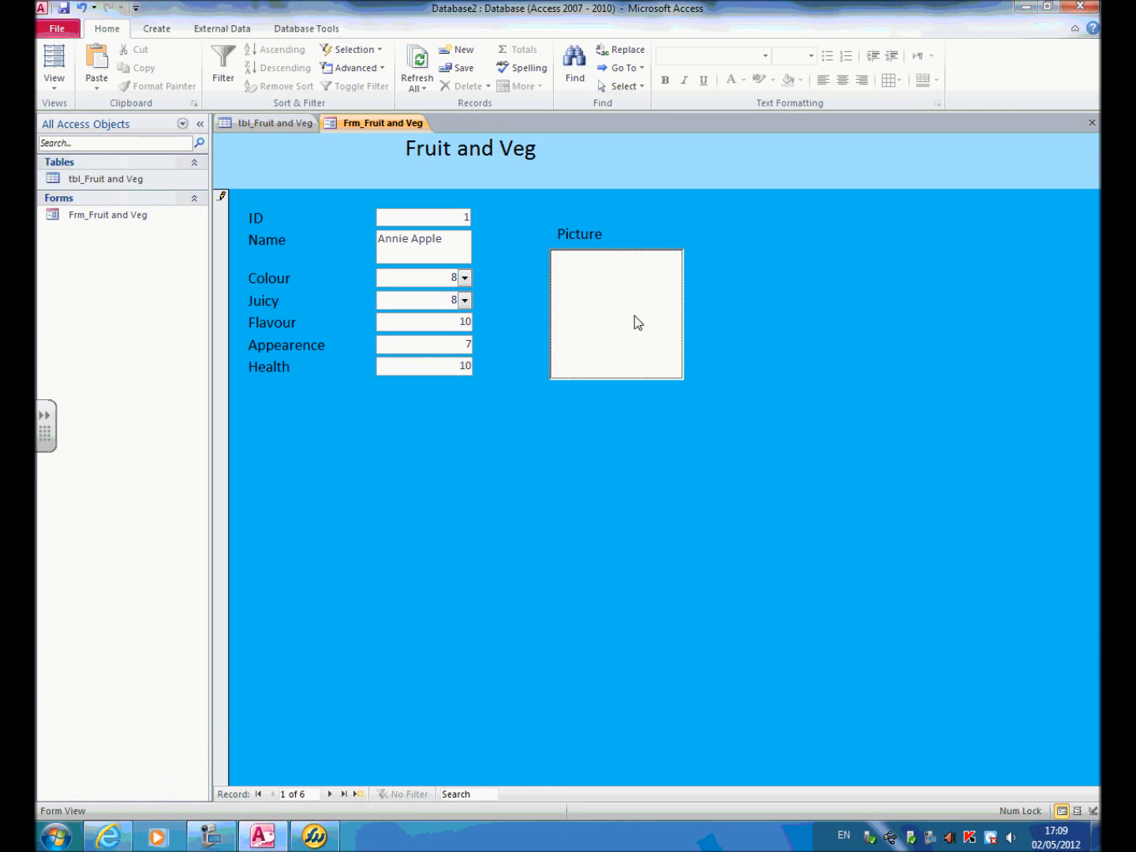
pyautogui.rightClick(610, 318)
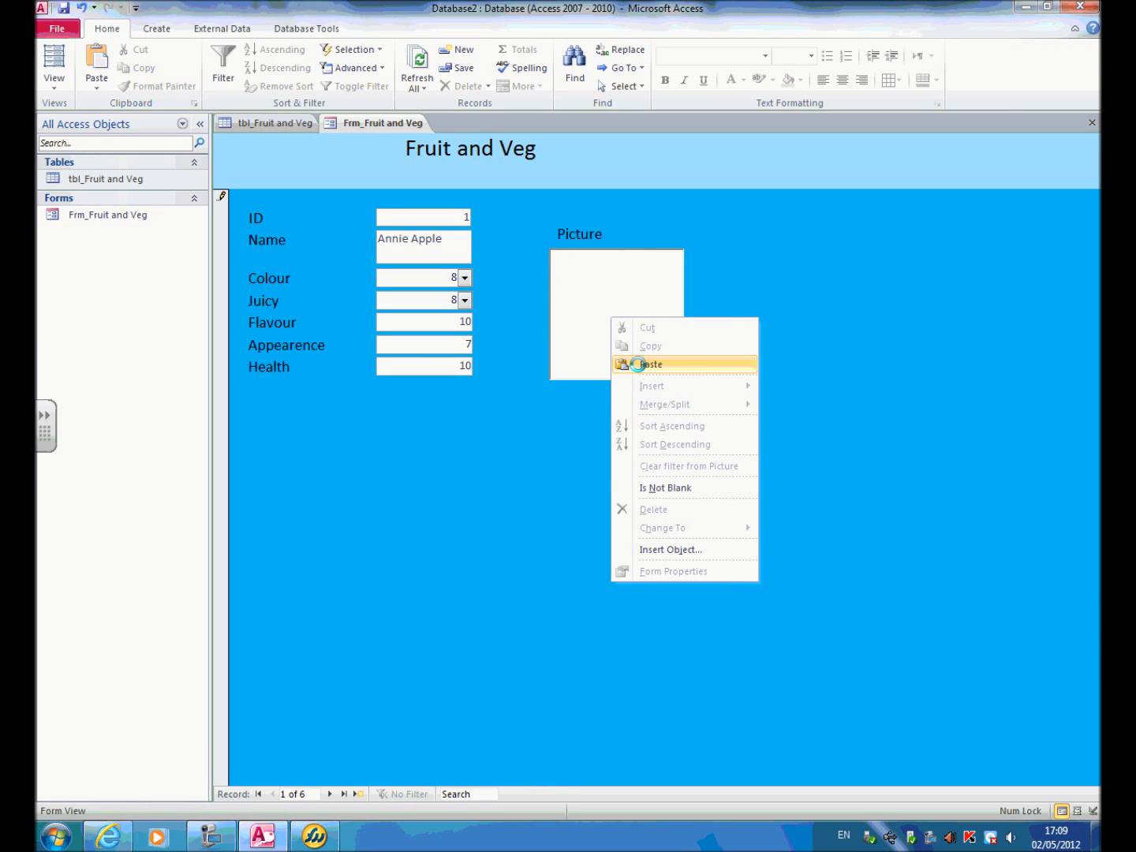
pyautogui.click(637, 365)
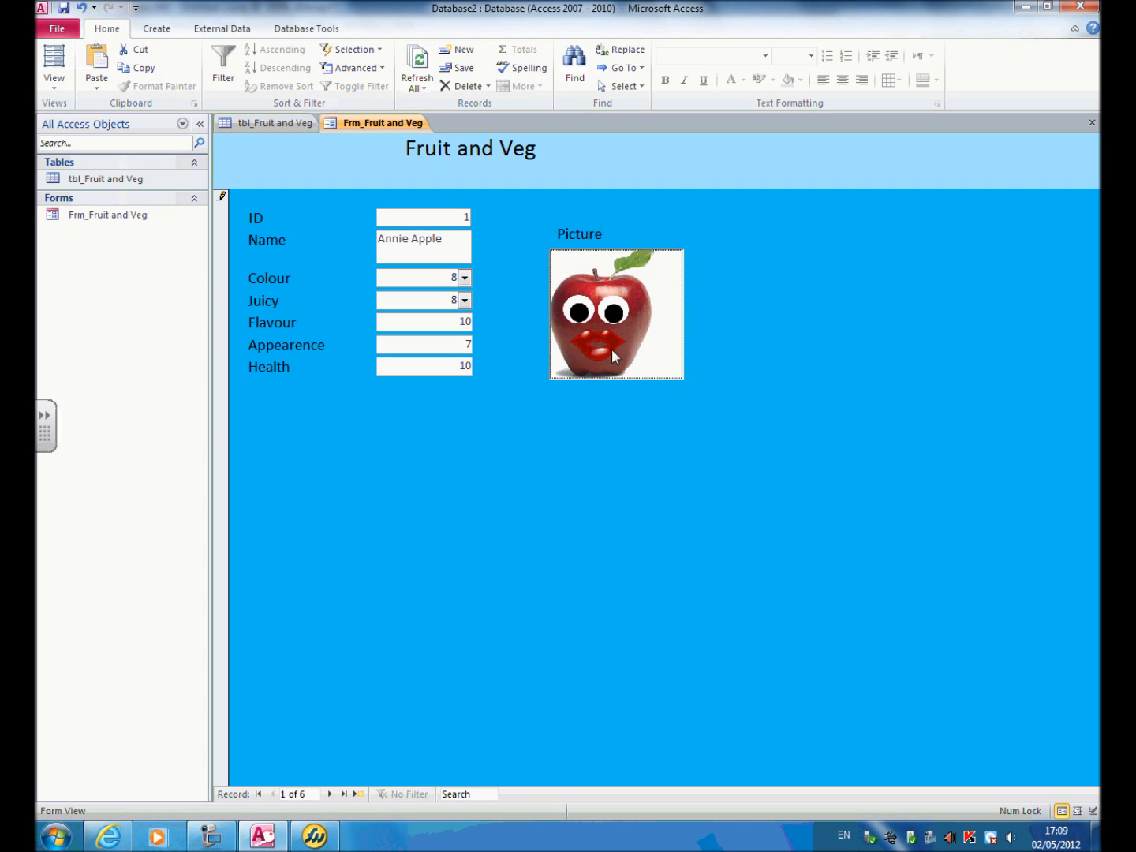
pyautogui.click(56, 87)
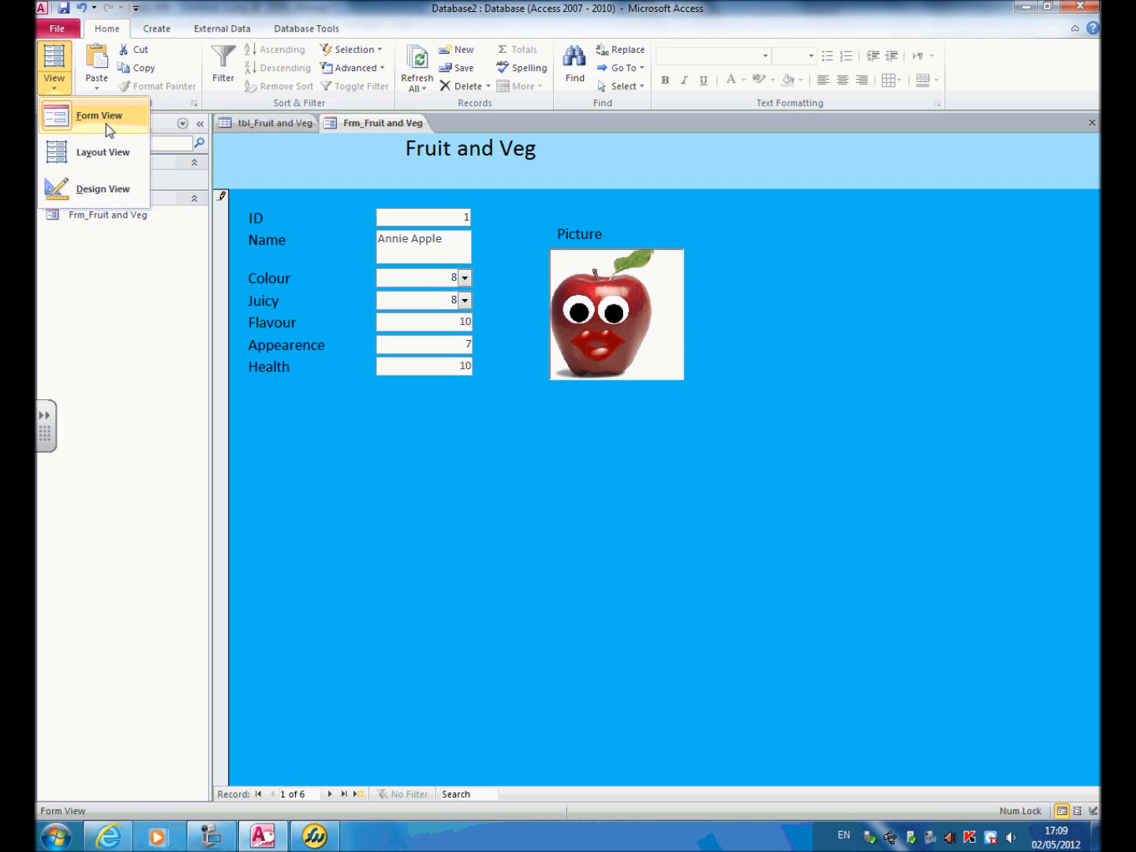
pyautogui.click(365, 395)
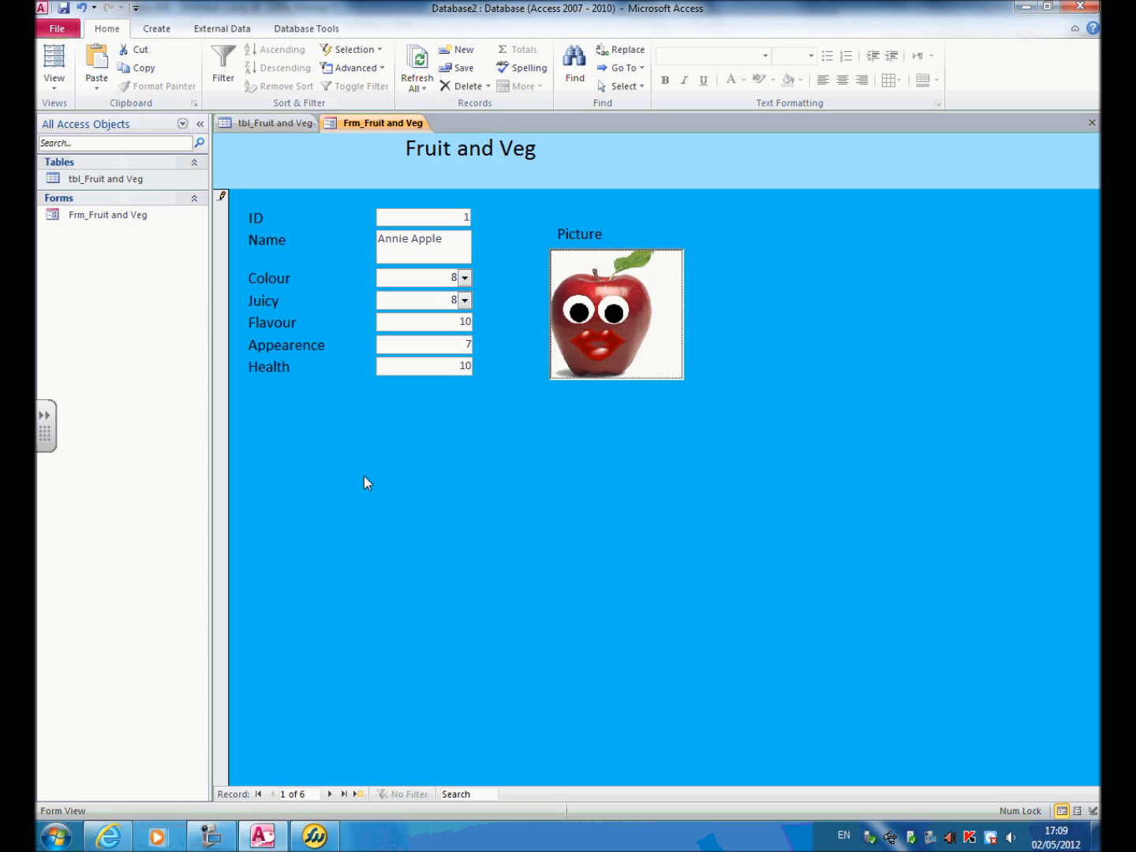
# Browse the form's records, viewing the second, returning to the first, and stepping forward to the sixth.
pyautogui.click(331, 795)
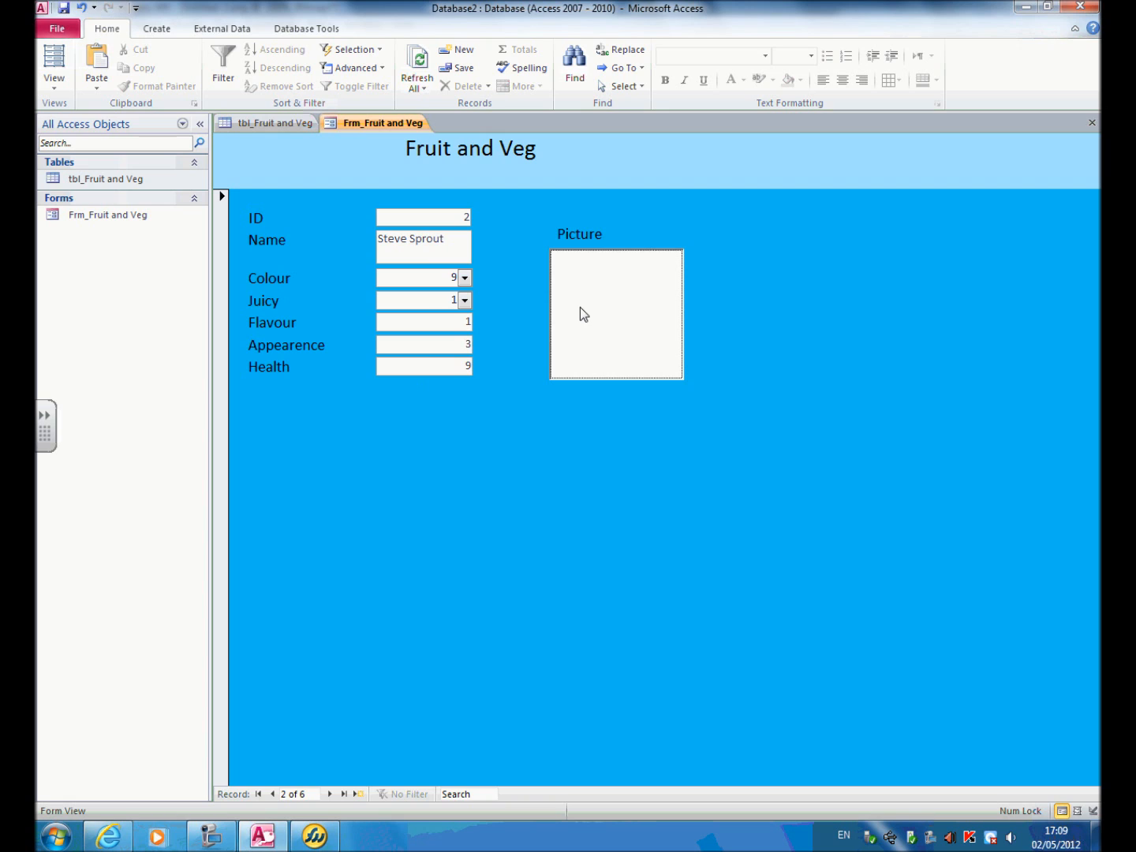
pyautogui.click(257, 795)
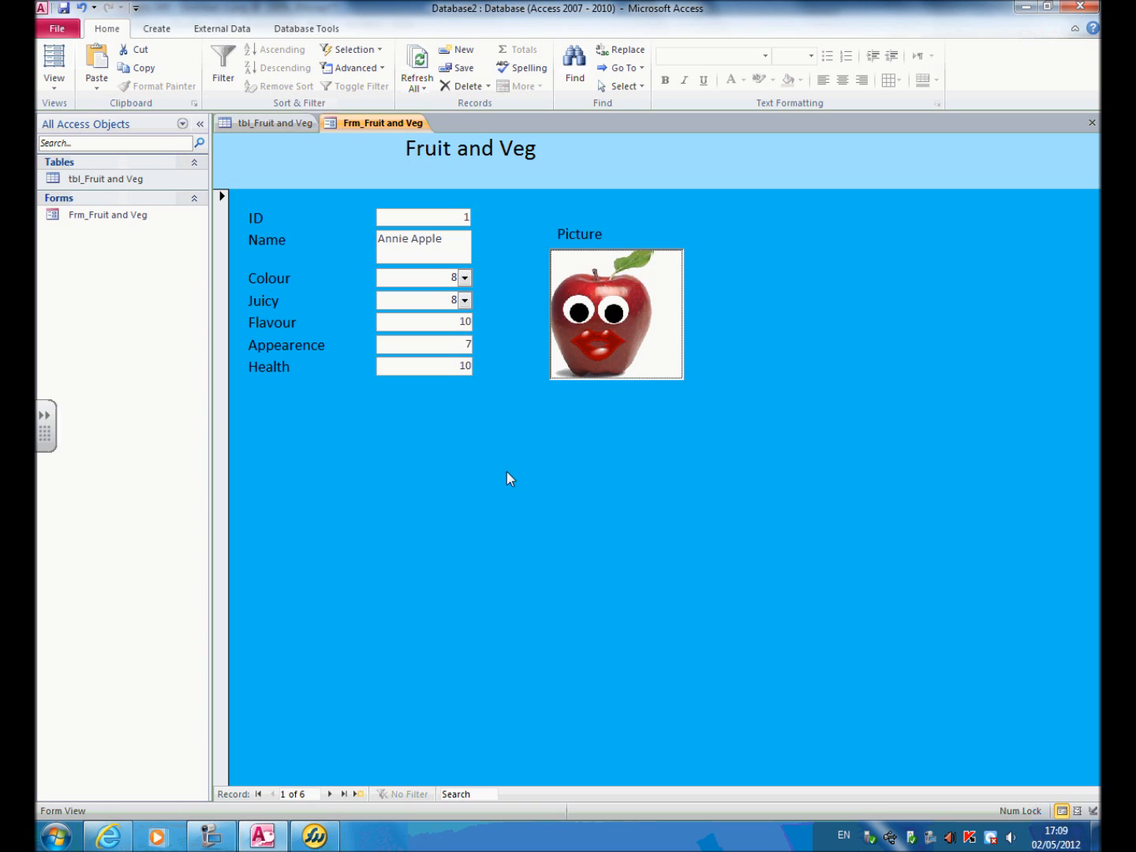
pyautogui.click(330, 795)
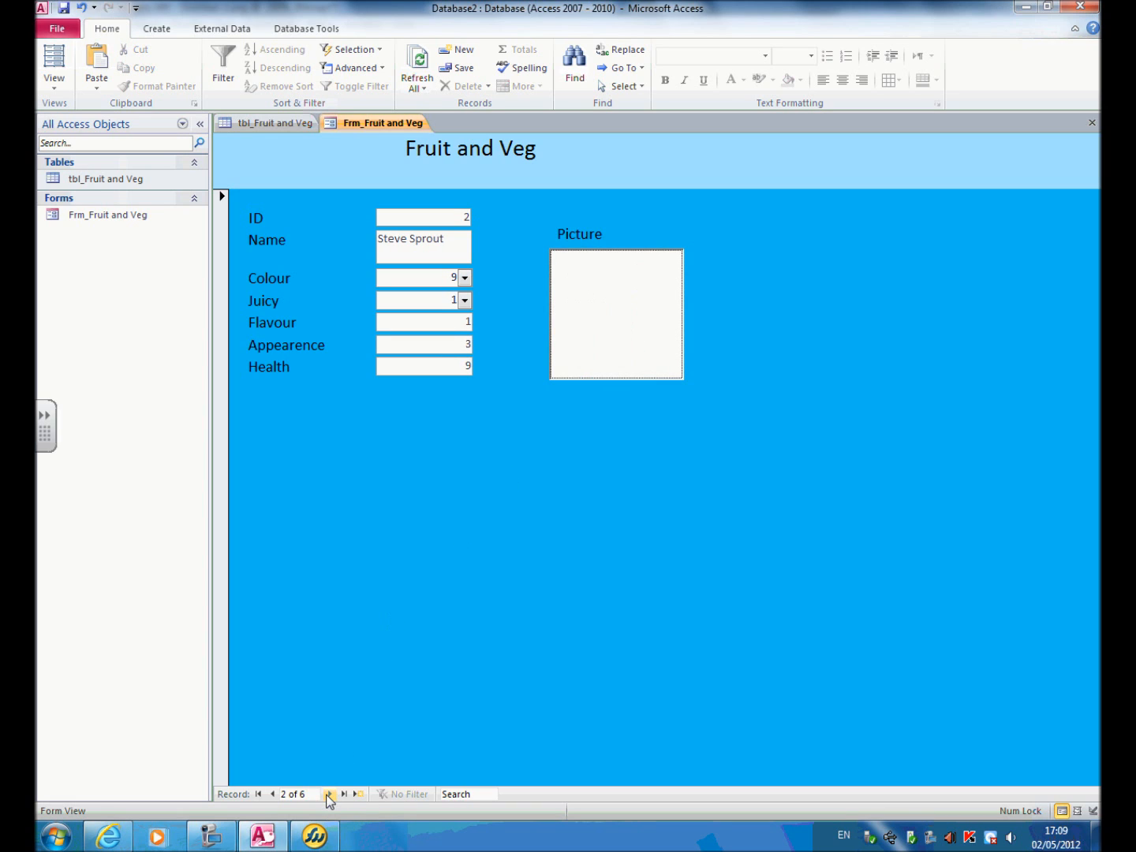
pyautogui.click(330, 795)
pyautogui.click(330, 794)
pyautogui.click(329, 795)
pyautogui.click(329, 794)
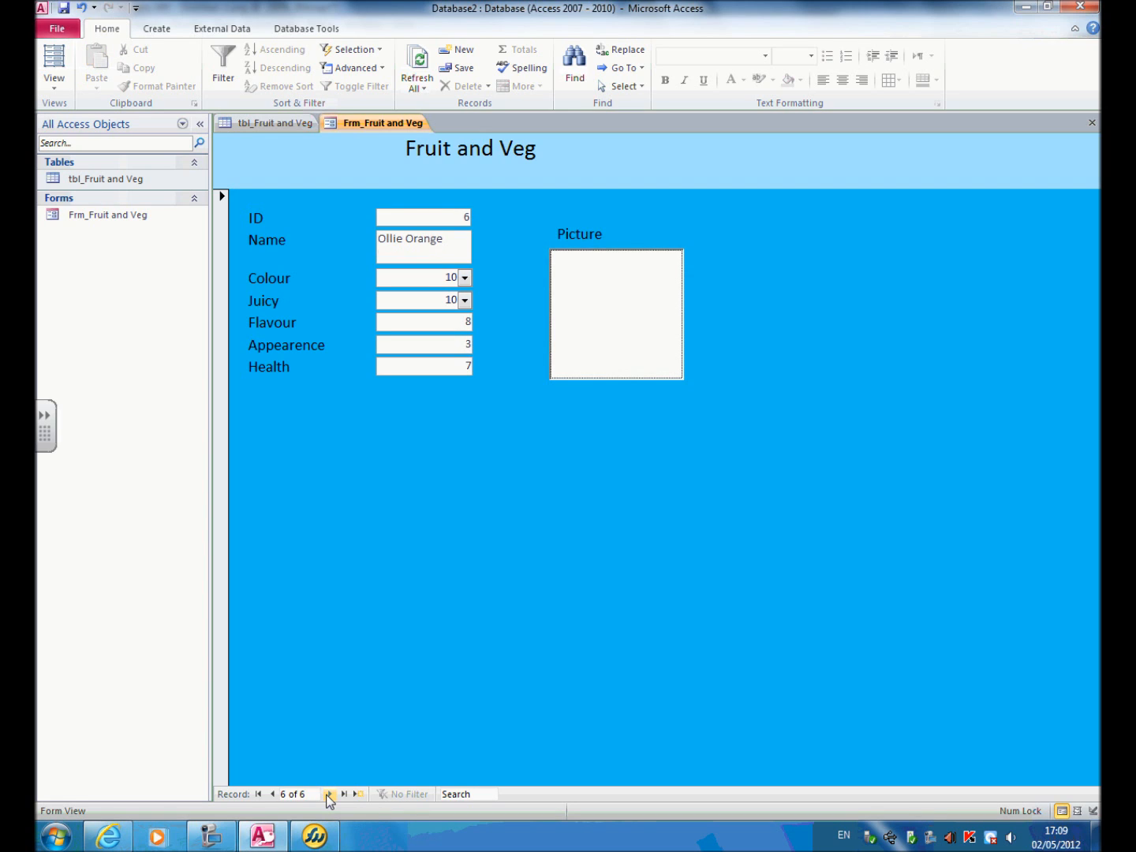
# Advance to a new blank record and place the cursor in its Name field.
pyautogui.click(329, 794)
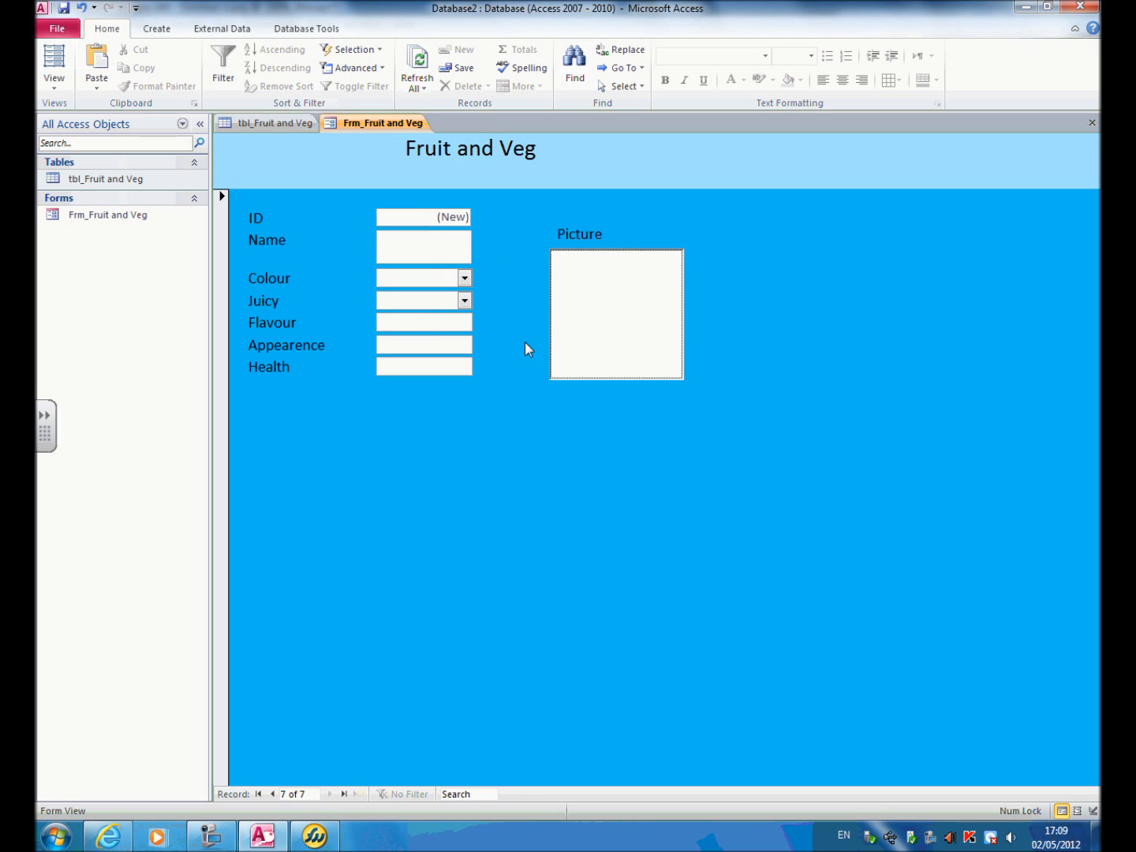
pyautogui.click(452, 250)
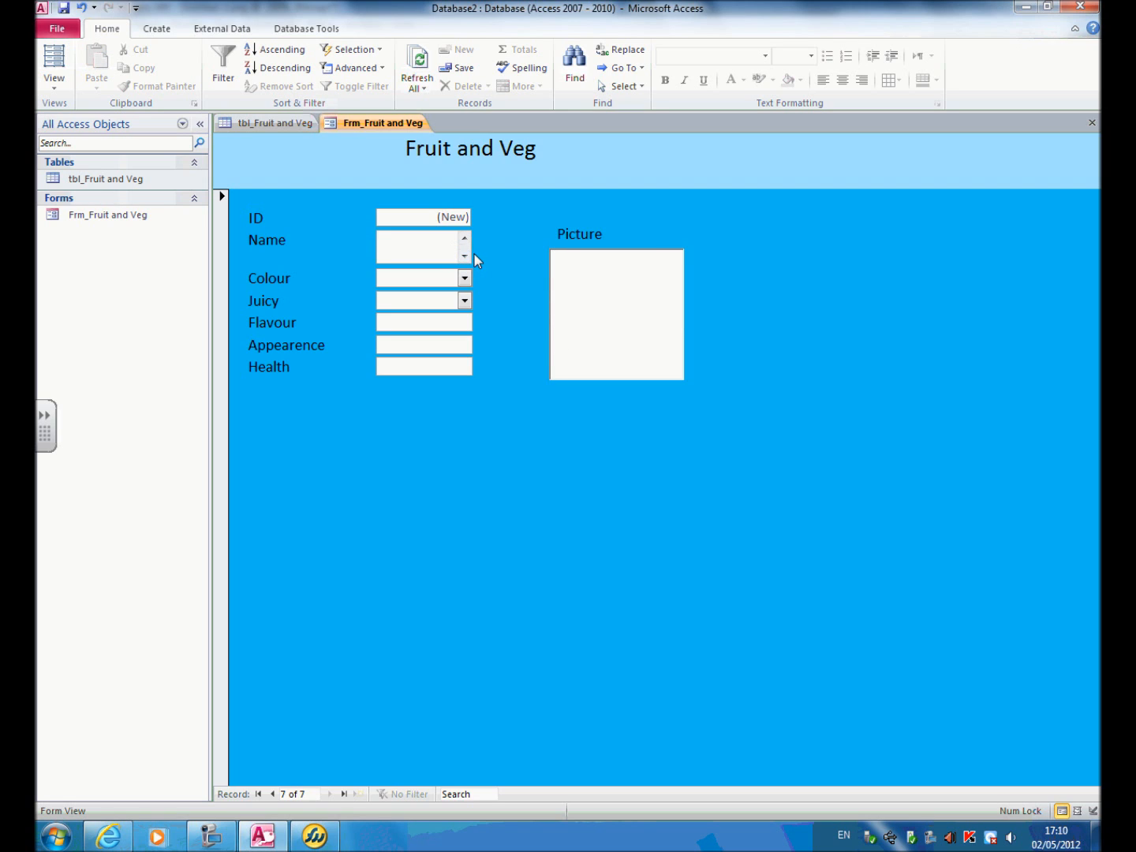